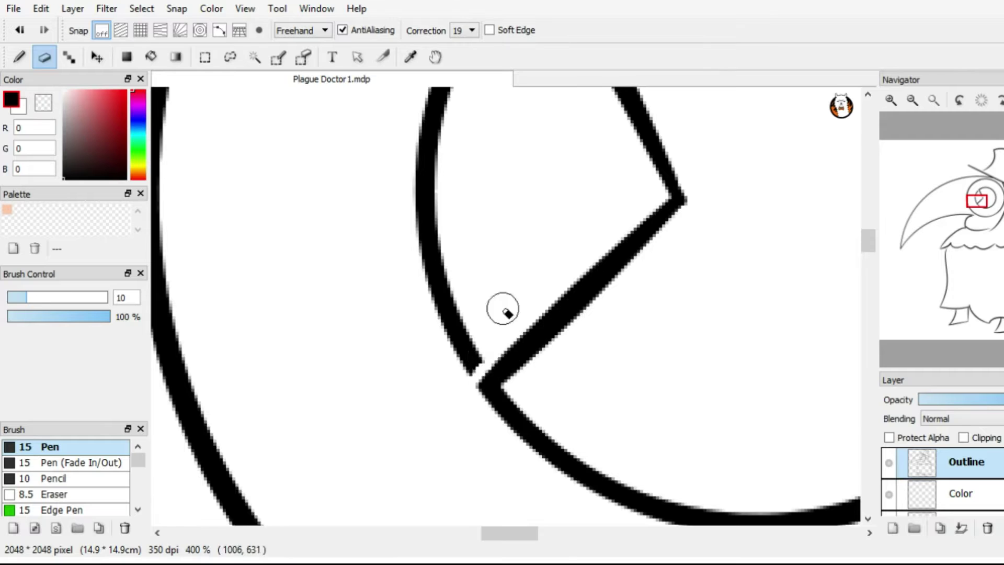
Lasso the outline segment across the open notch of the pupil, delete it, and deselect.
key("l")
left_click_drag(485, 100, 499, 258)
left_click_drag(372, 287, 505, 184)
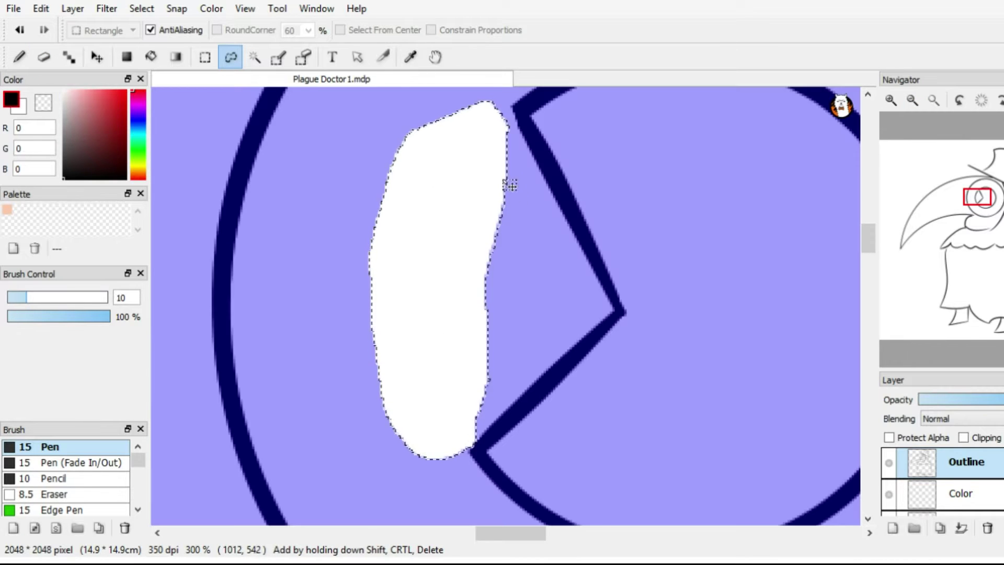
key("Delete")
key("ctrl+d")
scroll(442, 202, "down", 2)
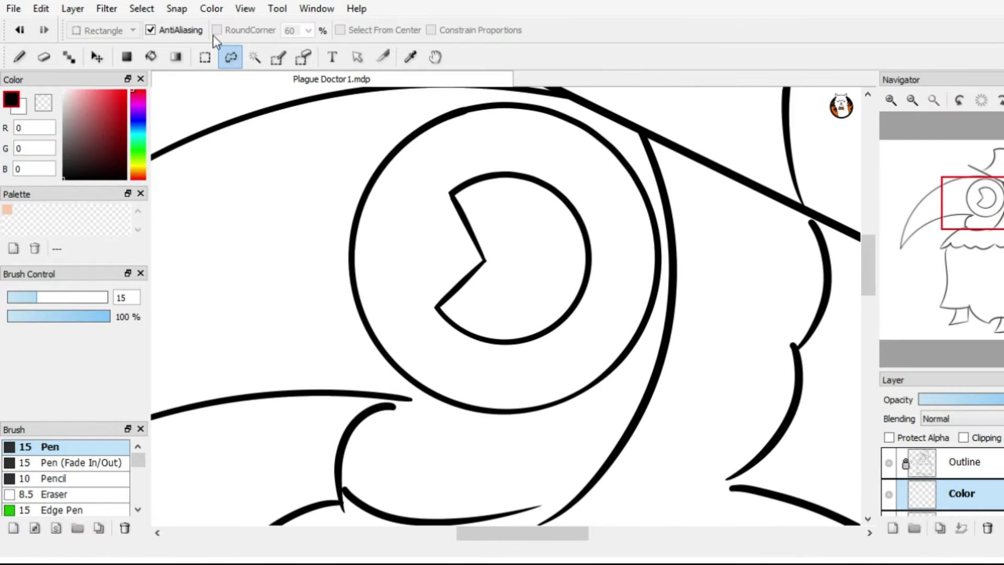
Fill the eye's pupil with black on the Color layer.
key("g")
left_click(524, 271)
scroll(525, 271, "up", 4)
Touch up the pupil's upper corner on the Outline layer, set the pen size to 5, and return to the Color layer.
key("b")
mouse_move(410, 180)
left_mouse_down()
mouse_move(419, 168)
mouse_move(392, 144)
left_mouse_up()
scroll(427, 188, "down", 2)
scroll(427, 188, "up", 2)
left_click(427, 188)
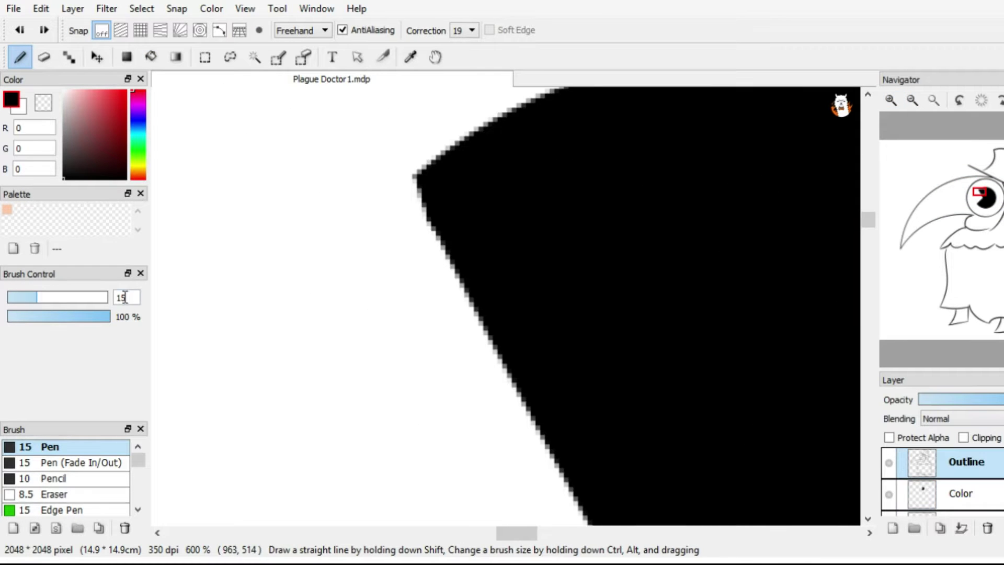
left_click(912, 100)
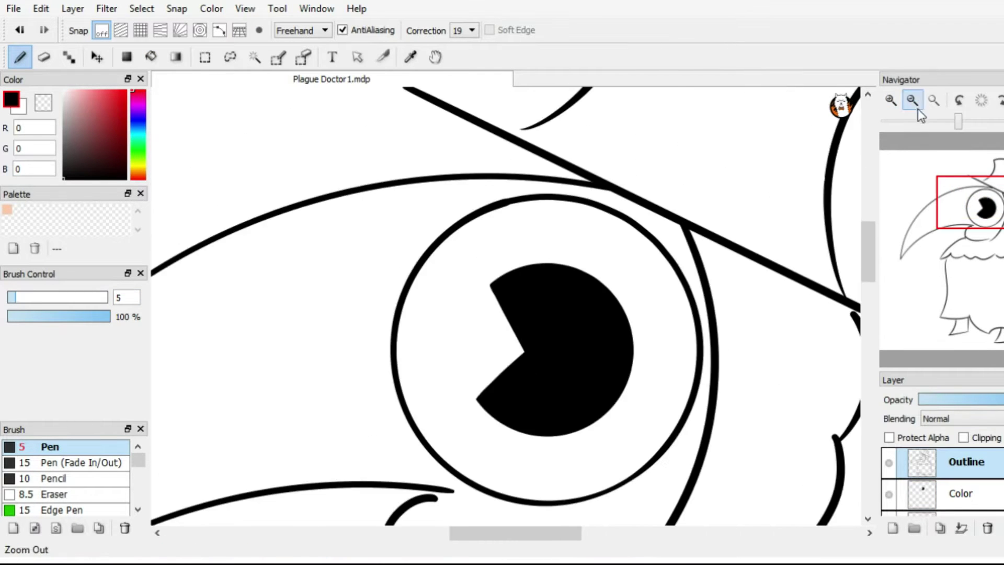
left_click(961, 493)
left_click(913, 100)
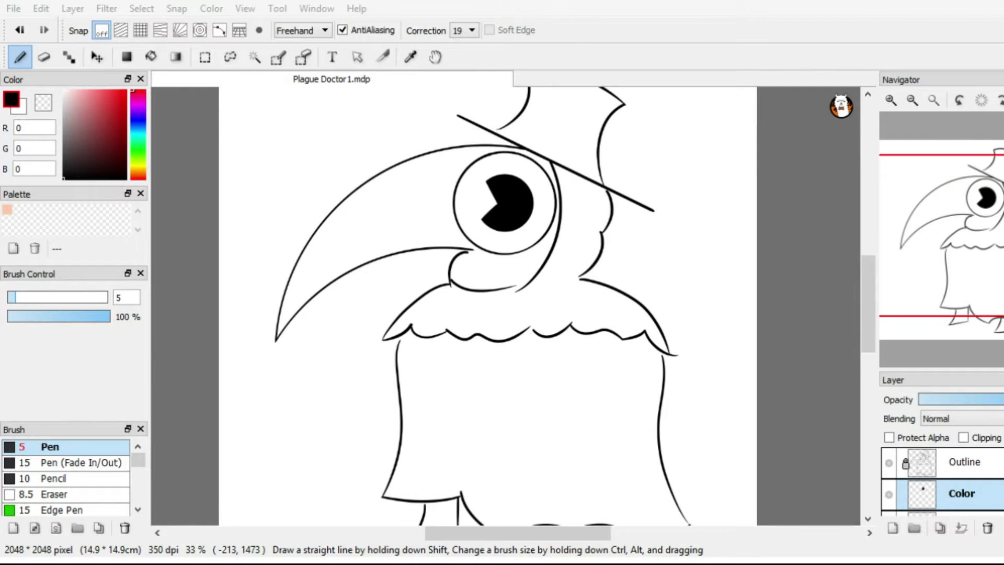
Try to fill the area behind the eye with black.
key("g")
left_click(605, 218)
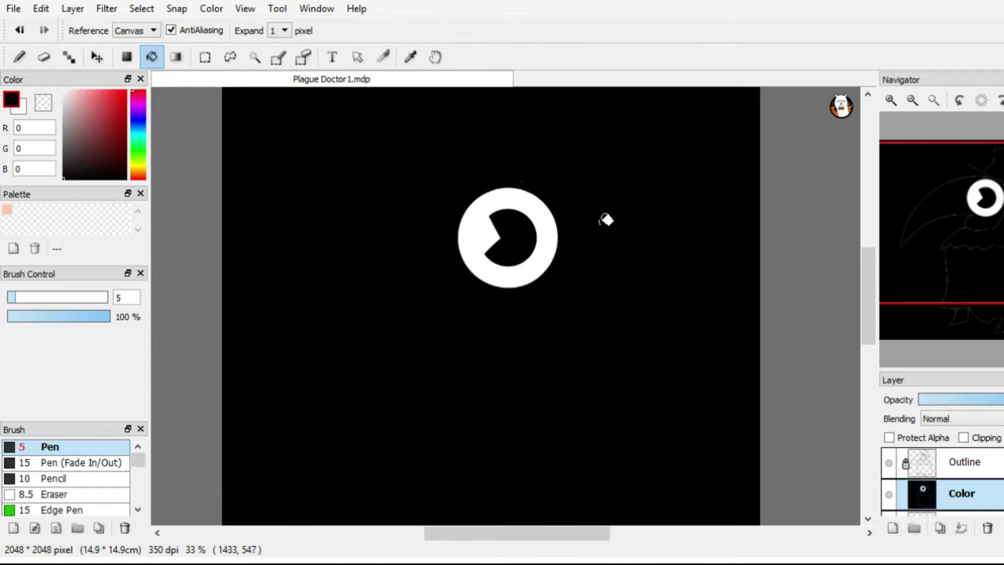
scroll(605, 218, "down", 3)
left_click_drag(607, 215, 602, 264)
scroll(774, 198, "up", 5)
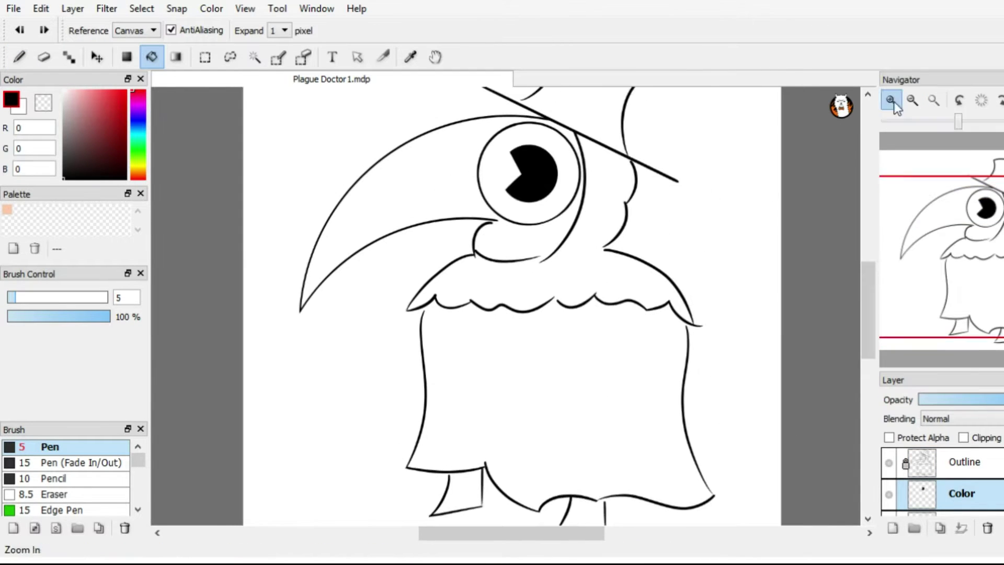
Close the gap between the hat's crown and brim with the pen and fill the hat with black.
left_click(997, 113)
key("p")
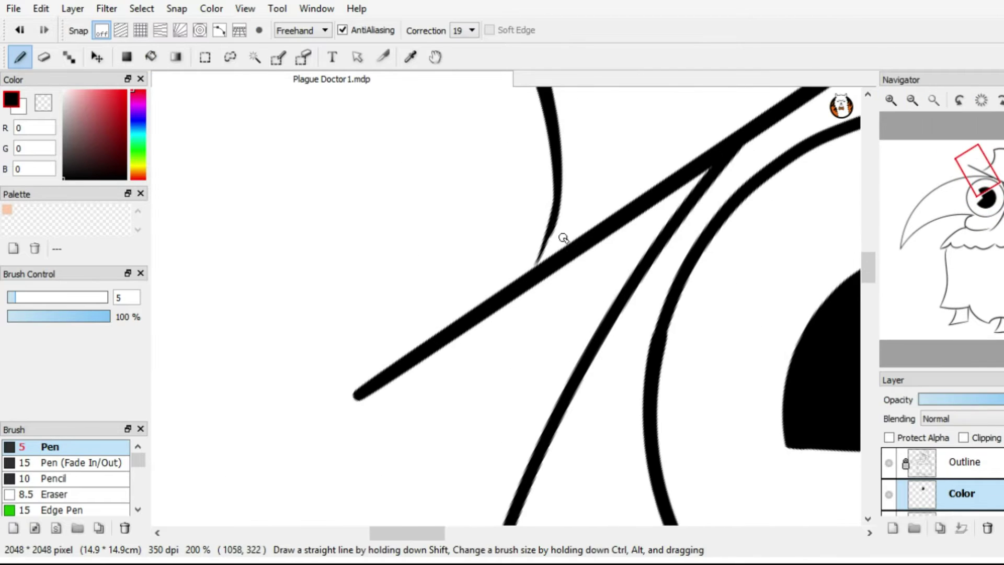
key("g")
left_click(549, 246)
key("p")
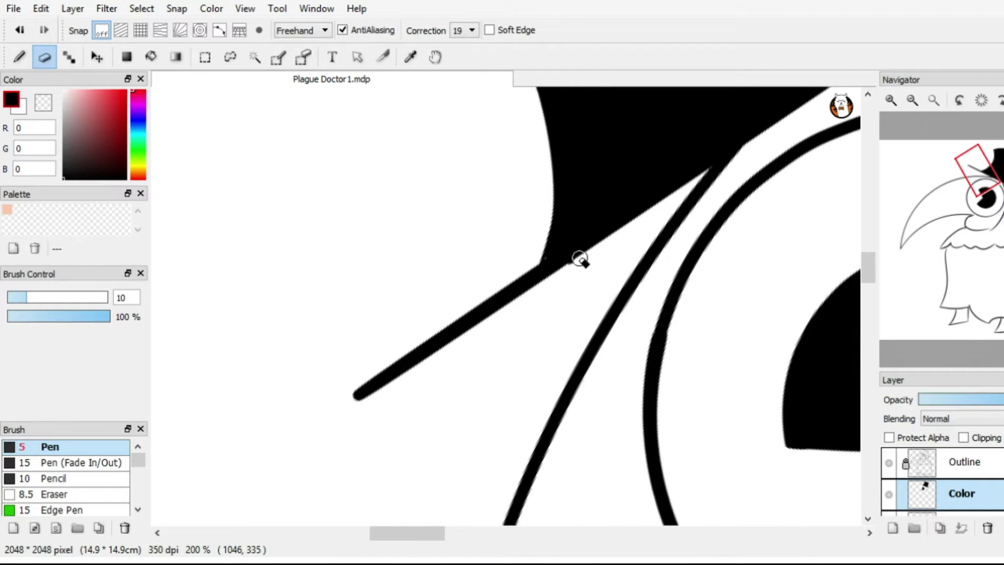
scroll(580, 259, "up", 3)
left_click(912, 99)
left_click(913, 100)
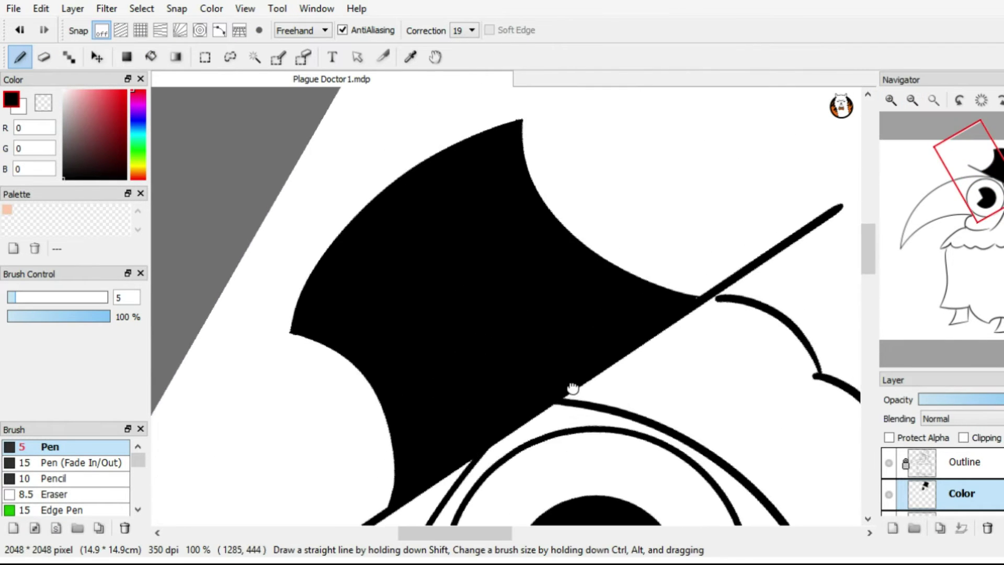
Try to fill around the feet with brown (RGB 164, 121, 34).
scroll(570, 238, "up", 2)
scroll(570, 238, "down", 6)
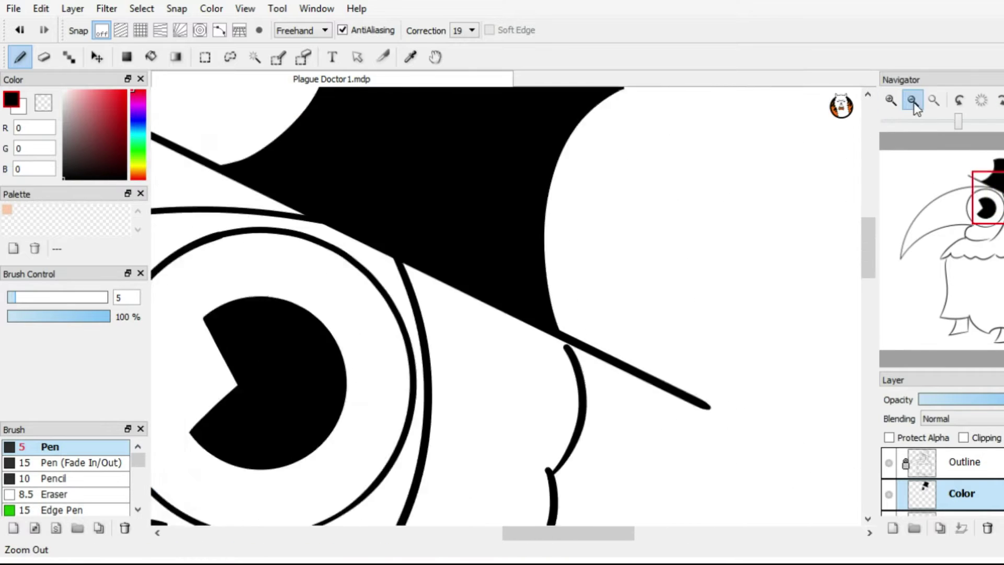
left_click_drag(635, 146, 636, 5)
key("ctrl+plus")
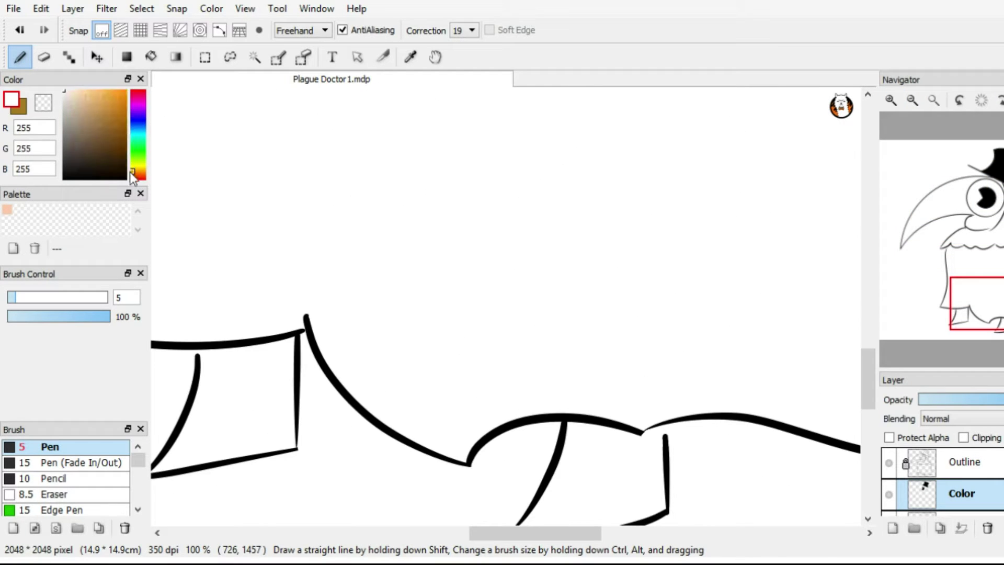
key("g")
left_click(289, 492)
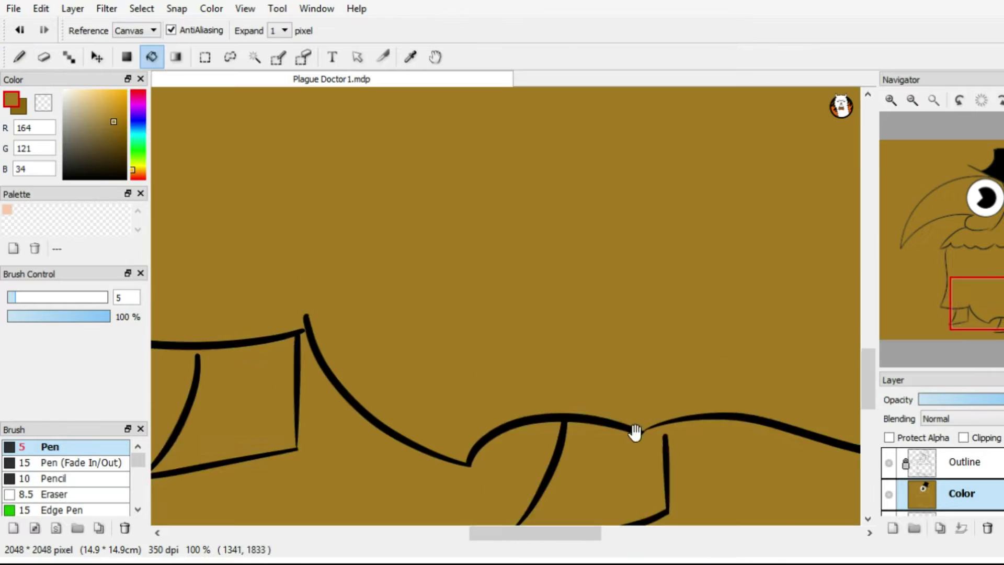
key("ctrl+z")
Draw across a gap in the foot outline with the brown pen and try filling the foot.
left_click_drag(635, 432, 662, 298)
scroll(702, 176, "up", 2)
key("b")
left_click_drag(514, 374, 489, 400)
key("g")
left_click(679, 282)
key("ctrl+z")
Close the remaining gaps in the foot outlines and fill both feet with brown (RGB 164, 121, 34).
mouse_move(582, 366)
left_mouse_down()
mouse_move(538, 424)
mouse_move(604, 315)
mouse_move(582, 256)
left_mouse_up()
key("b")
key("g")
left_click(555, 314)
mouse_move(555, 314)
left_mouse_down()
mouse_move(634, 186)
mouse_move(377, 441)
mouse_move(524, 274)
mouse_move(673, 298)
mouse_move(384, 197)
mouse_move(641, 285)
mouse_move(277, 414)
mouse_move(446, 347)
left_mouse_up()
key("b")
key("g")
left_click(641, 285)
key("b")
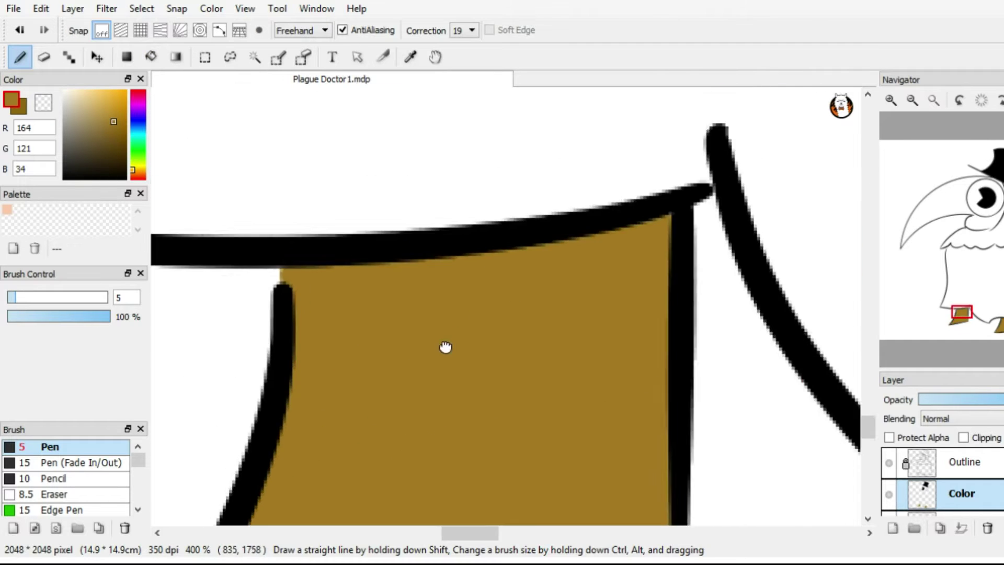
Pick dark grey (RGB 65, 62, 62) and close the gap at the robe's upper-left corner with the pen.
scroll(733, 244, "down", 6)
left_click_drag(128, 129, 133, 90)
key("g")
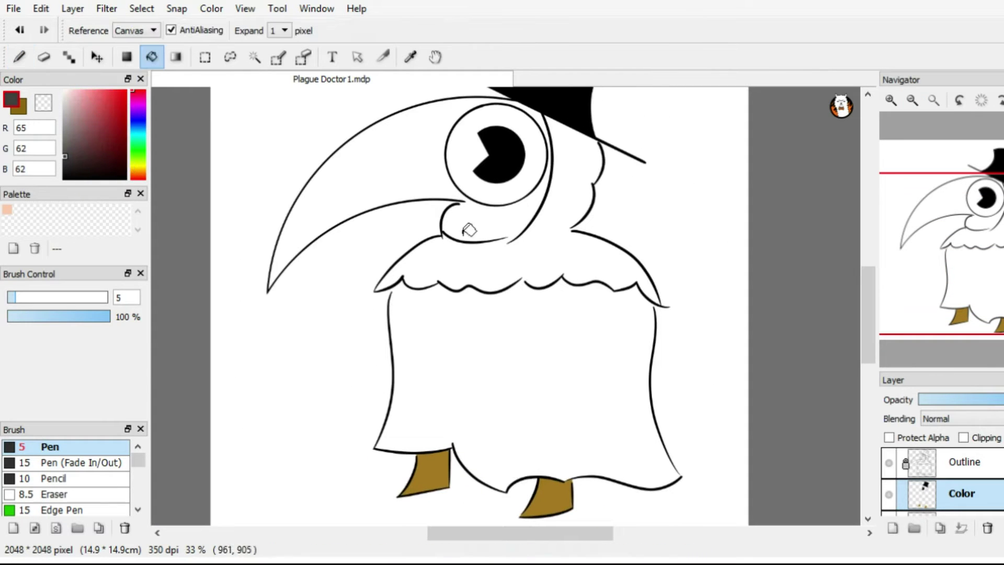
scroll(438, 267, "up", 5)
key("b")
scroll(582, 148, "up", 1)
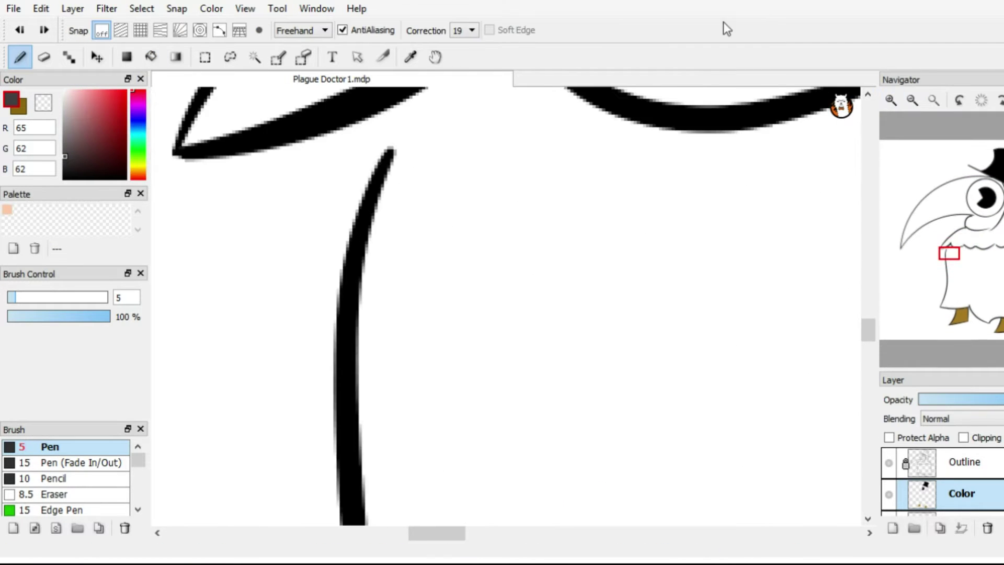
left_click_drag(415, 131, 406, 174)
mouse_move(359, 284)
left_mouse_down()
mouse_move(589, 294)
mouse_move(377, 224)
mouse_move(491, 287)
mouse_move(851, 153)
left_mouse_up()
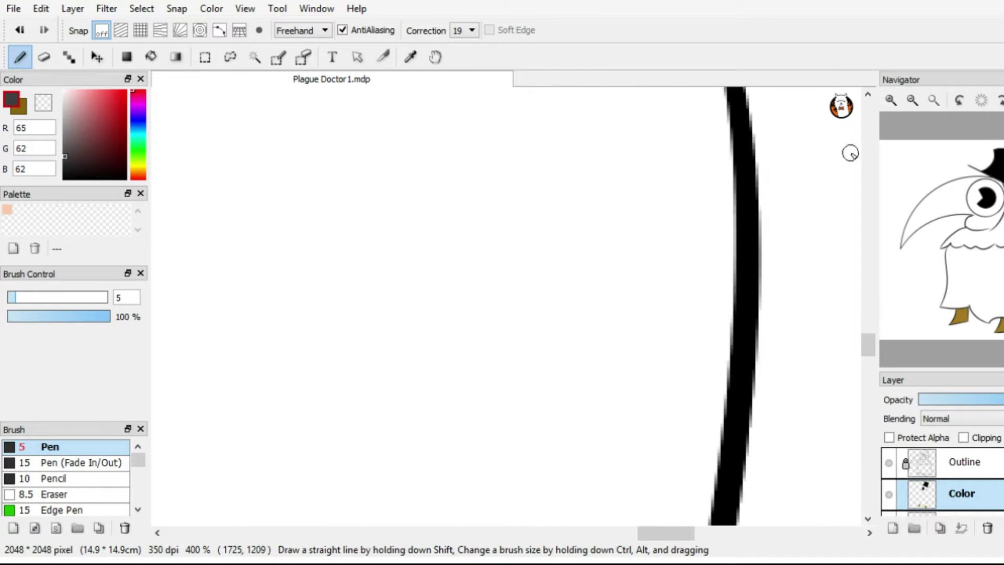
Try to fill the robe with dark grey from the area above its hem.
scroll(448, 240, "down", 3)
key("g")
left_click(596, 363)
mouse_move(596, 363)
left_mouse_down()
mouse_move(585, 337)
mouse_move(503, 302)
left_mouse_up()
key("ctrl+z")
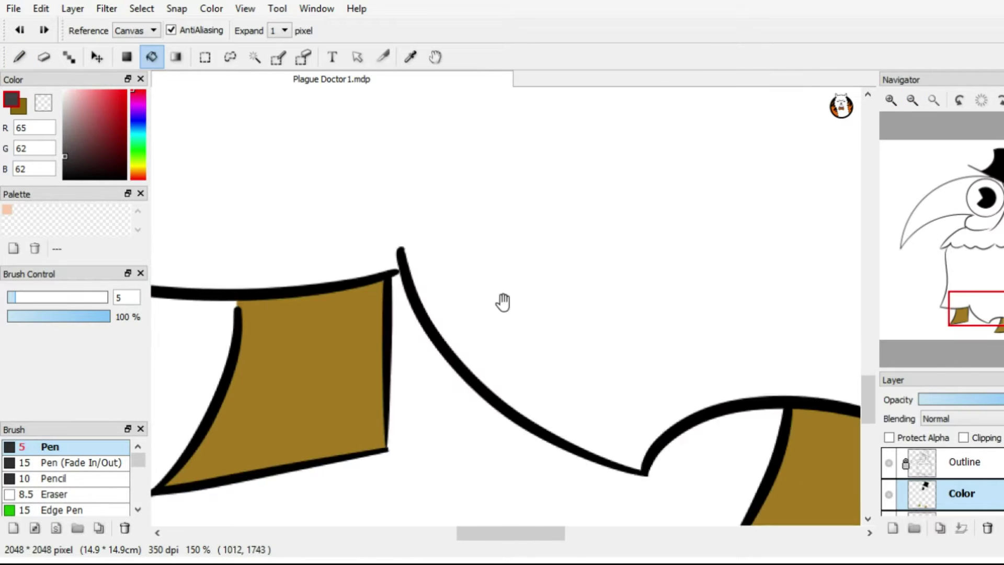
scroll(503, 302, "up", 3)
key("p")
key("g")
left_click(616, 274)
key("ctrl+z")
Close the gap at the robe's lower-right corner with a dark grey pen stroke.
left_click(912, 101)
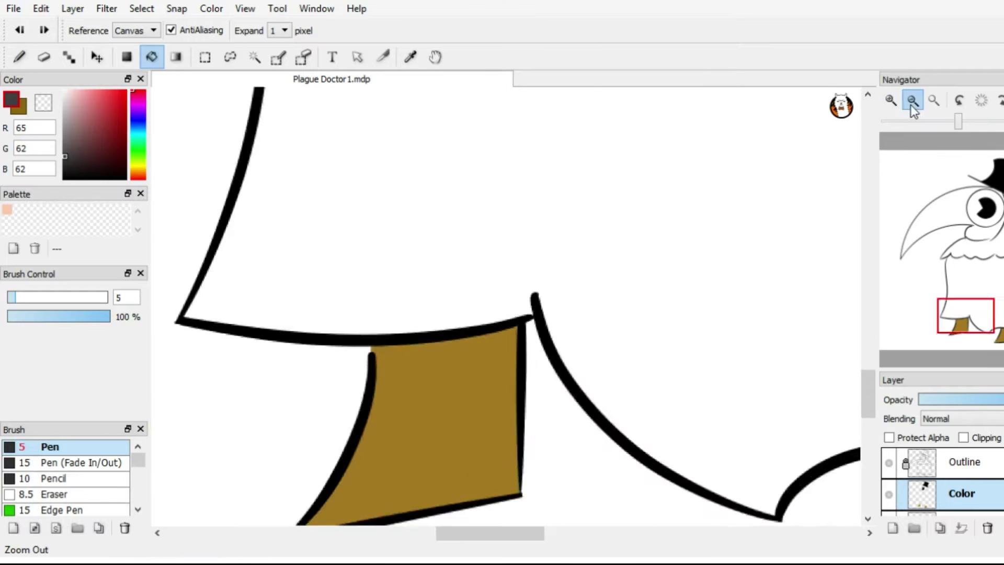
scroll(639, 327, "down", 3)
scroll(733, 242, "up", 4)
scroll(500, 271, "up", 1)
key("p")
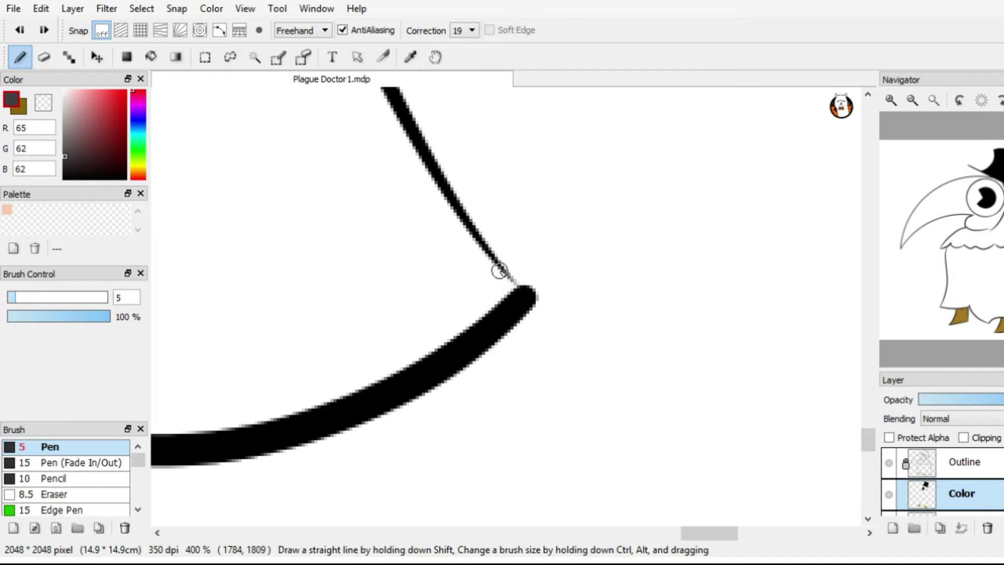
scroll(500, 270, "up", 3)
left_click_drag(499, 269, 445, 152)
Try again to fill the robe with dark grey, checking the hem above the right foot.
key("g")
left_click(392, 218)
key("ctrl+z")
left_click(912, 101)
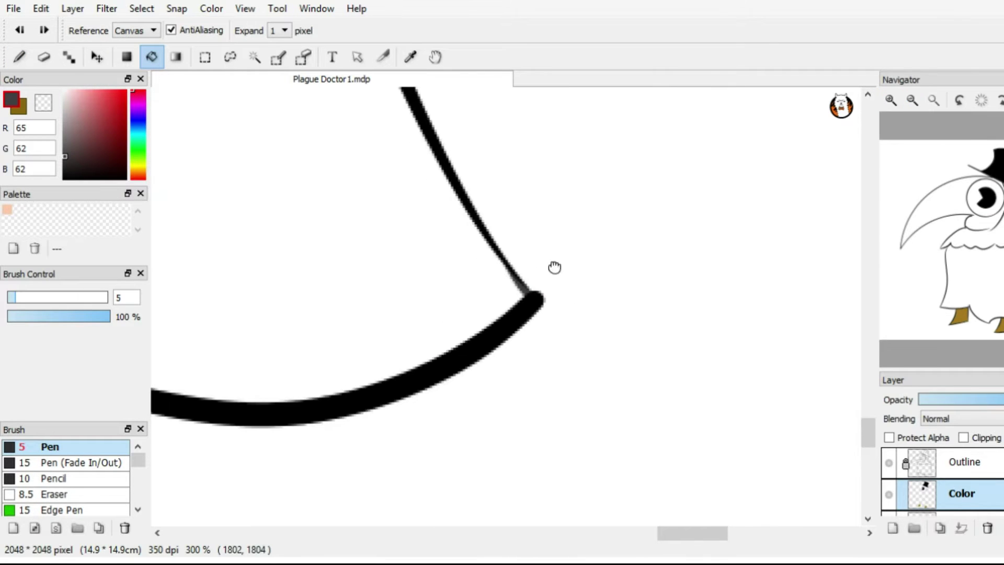
scroll(554, 267, "left", 5)
scroll(787, 307, "up", 2)
scroll(578, 171, "up", 1)
left_click(535, 259)
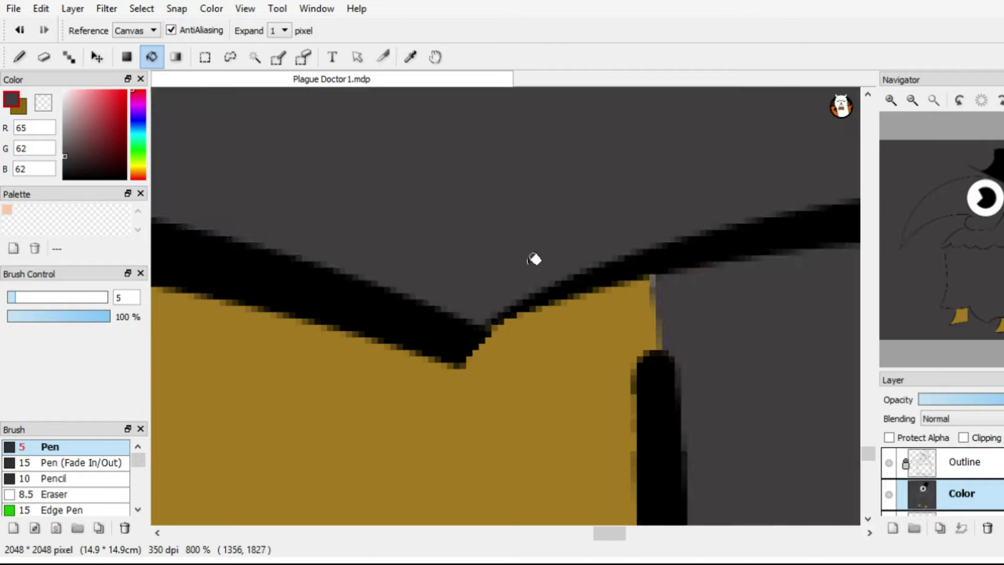
key("ctrl+z")
Bridge the remaining gap in the cape's scalloped edge with the pen and fill the robe with dark grey (RGB 65, 62, 62).
key("p")
mouse_move(516, 297)
left_mouse_down()
mouse_move(578, 213)
mouse_move(531, 466)
mouse_move(395, 334)
mouse_move(611, 417)
mouse_move(336, 433)
mouse_move(446, 305)
mouse_move(522, 359)
mouse_move(366, 376)
left_mouse_up()
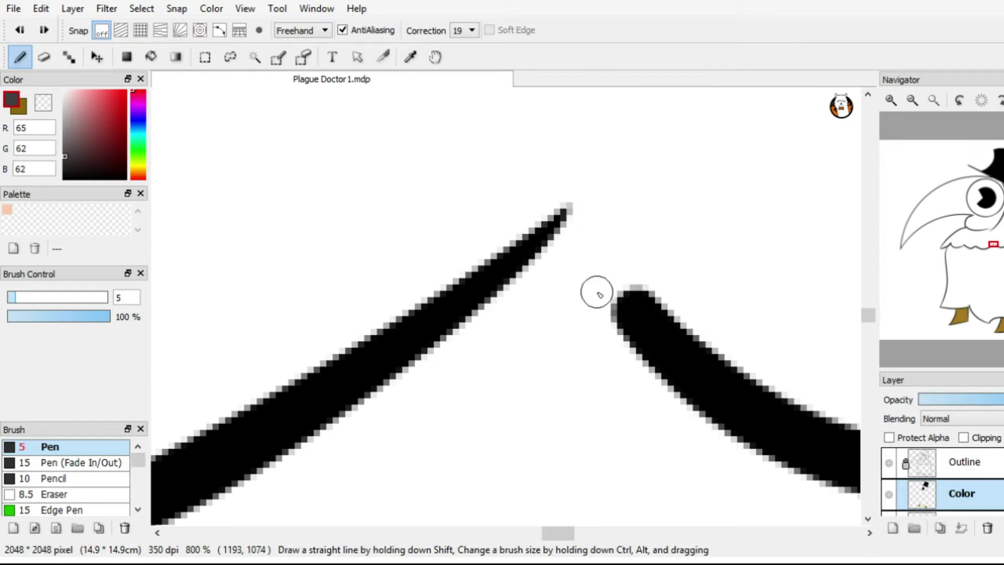
left_click_drag(564, 212, 615, 301)
key("g")
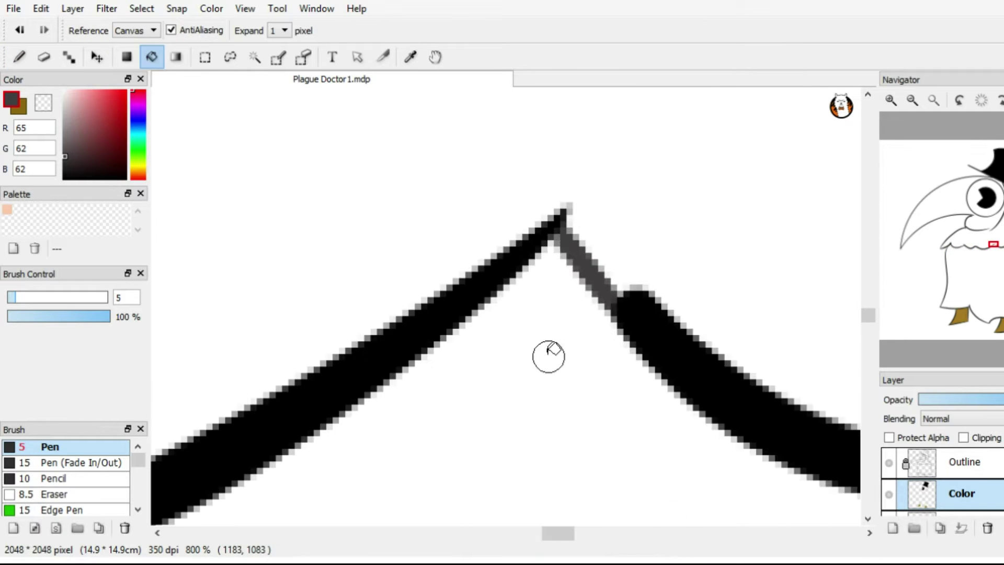
left_click(549, 352)
key("b")
left_click(912, 100)
left_click(912, 100)
scroll(653, 245, "down", 3)
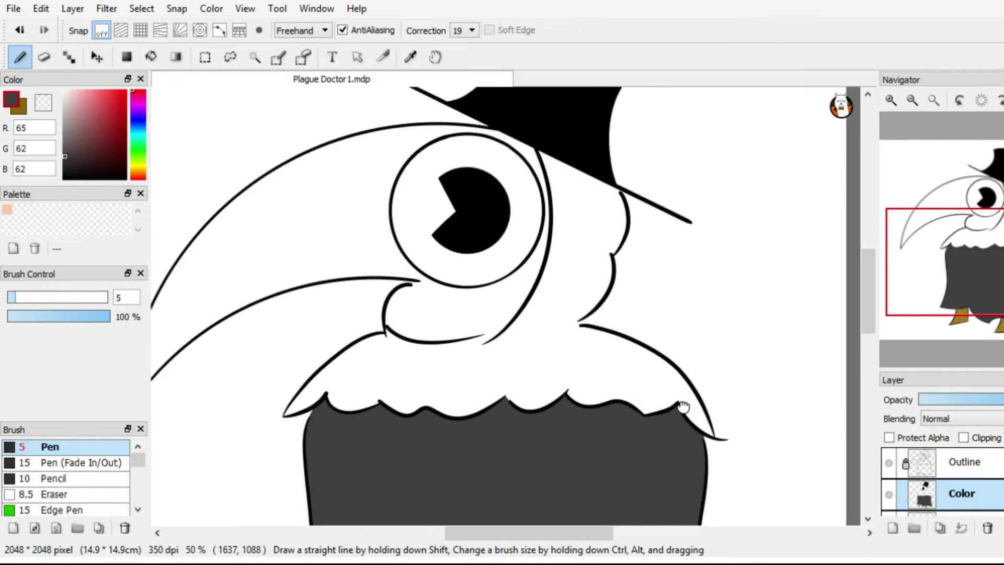
Try to fill the hood behind the eye with a different shade.
left_click(75, 138)
key("g")
left_click(592, 265)
key("ctrl+z")
Set the colour to dark grey-green (RGB 38, 41, 35) and try filling the cape with it.
left_click(72, 165)
left_click(621, 349)
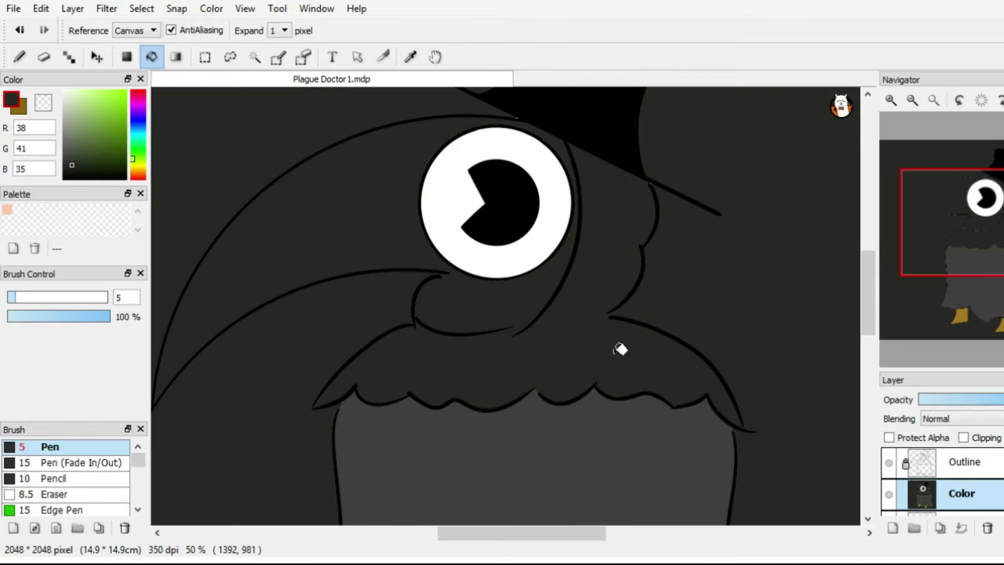
key("ctrl+z")
Try to fill the hood with the dark grey-green.
left_click(891, 100)
left_click(891, 100)
left_click(960, 100)
key("b")
key("g")
left_click(588, 245)
mouse_move(596, 247)
left_mouse_down()
mouse_move(607, 183)
mouse_move(328, 298)
left_mouse_up()
key("ctrl+z")
Close the gap between the hood outline and hat brim, and fill the hood and cape with dark grey-green (RGB 38, 41, 35).
key("b")
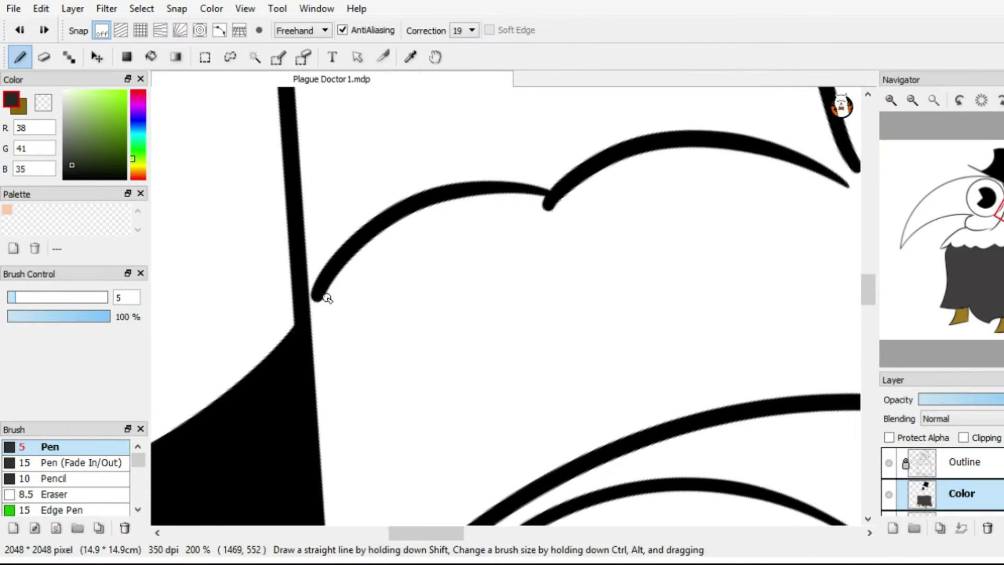
left_click_drag(432, 297, 465, 451)
key("g")
left_click(934, 100)
scroll(410, 425, "up", 4)
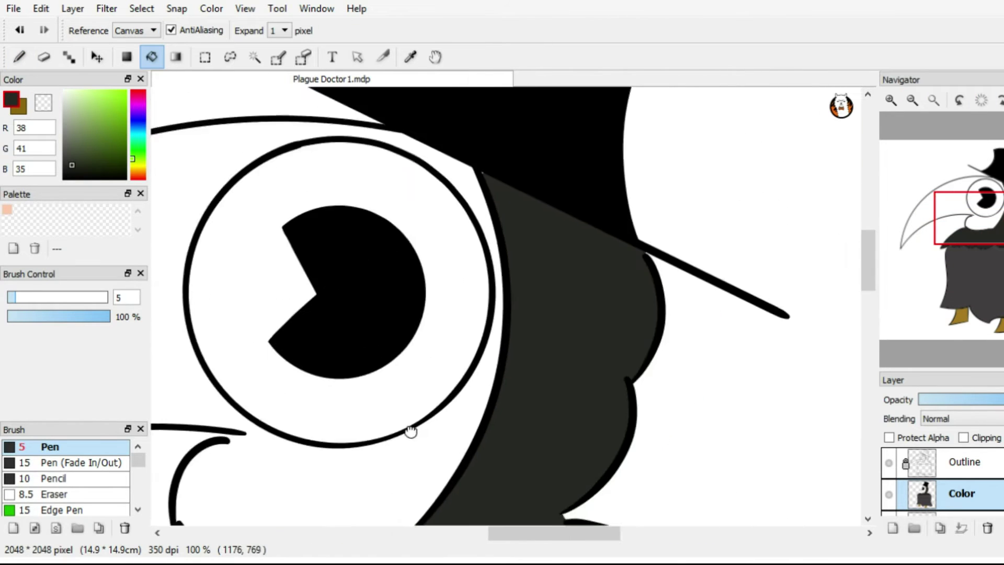
Extend the jaw's lower edge to the head curve with the dark pen and paint in the unfilled wedge beneath it.
key("b")
scroll(663, 213, "down", 4)
scroll(488, 269, "up", 4)
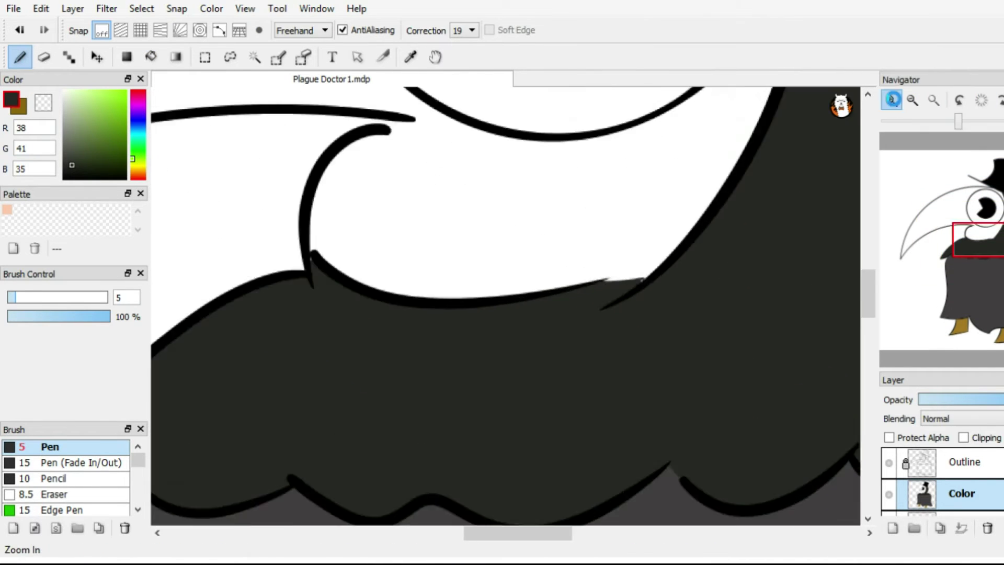
left_click_drag(487, 269, 634, 278)
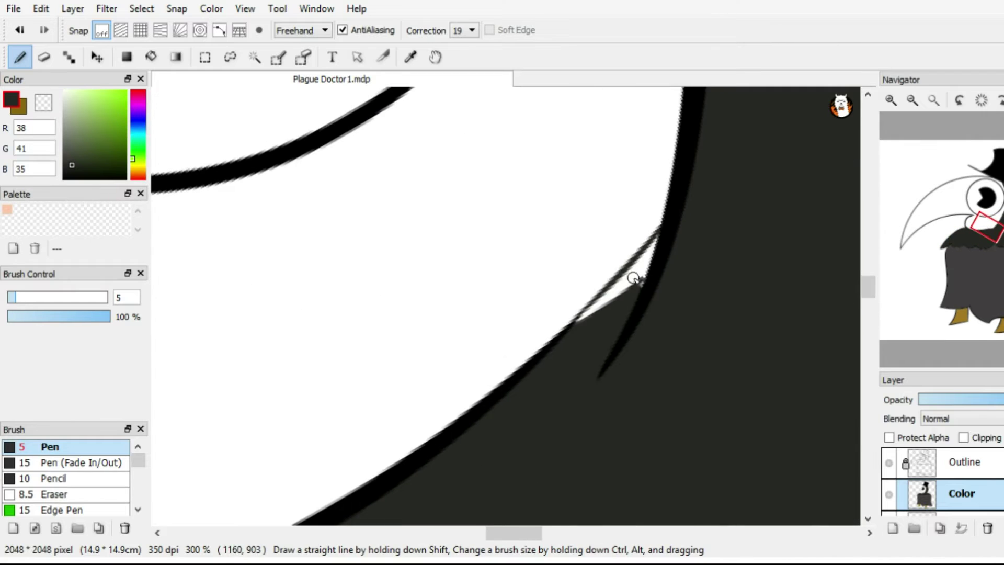
left_click_drag(655, 242, 722, 231)
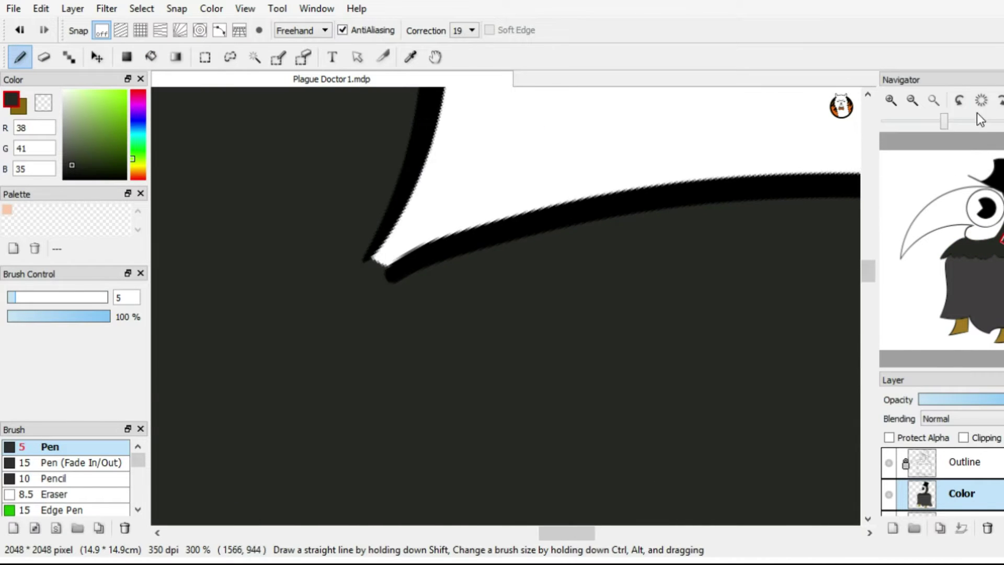
left_click(912, 100)
left_click(913, 100)
left_click(890, 100)
scroll(708, 457, "down", 4)
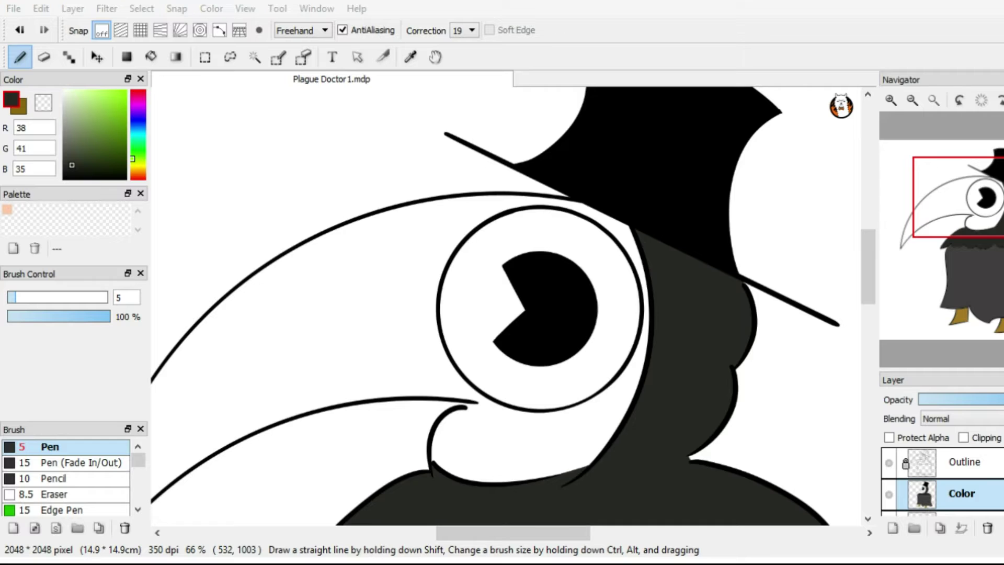
Add a new layer, place it beneath the Color layer, and pick a grey-green (RGB 84, 90, 78).
scroll(765, 260, "up", 2)
left_click(893, 528)
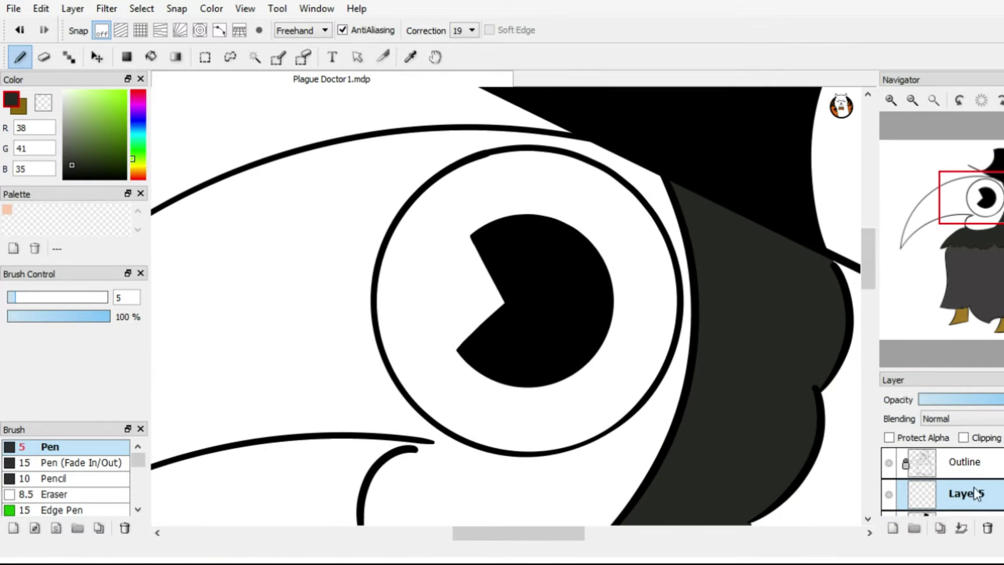
left_click(69, 144)
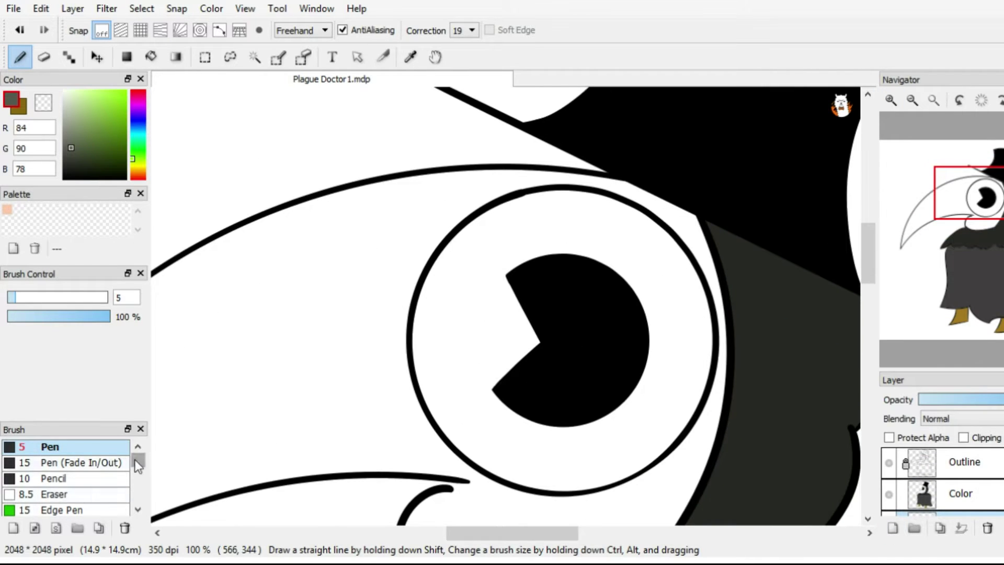
Try to shade the jaw area beneath the eye in black with the size 50 AirBrush, and discard that layer.
left_click_drag(138, 467, 137, 471)
left_click(60, 475)
left_click_drag(709, 413, 768, 263)
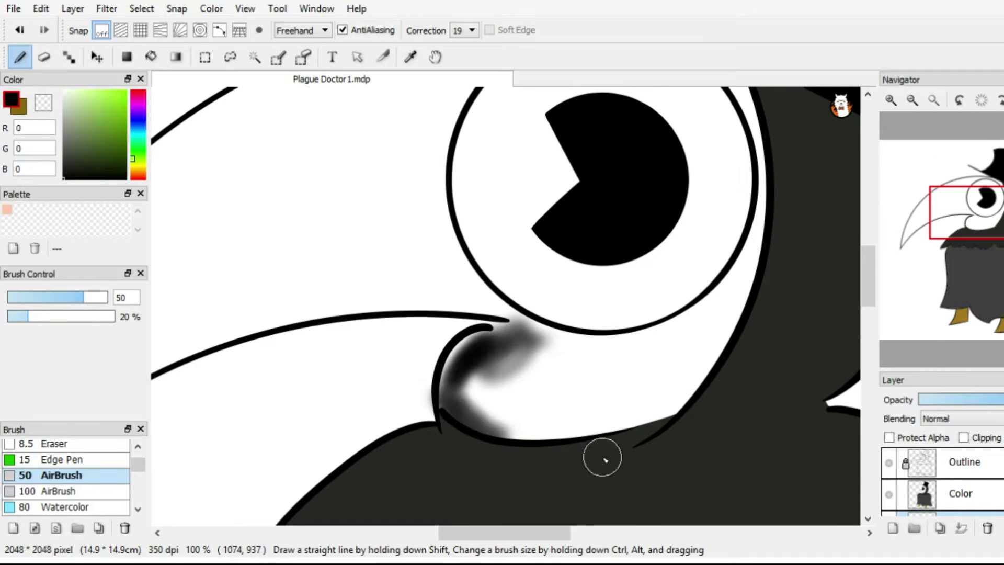
mouse_move(512, 432)
left_mouse_down()
mouse_move(701, 325)
mouse_move(680, 313)
mouse_move(786, 237)
mouse_move(651, 406)
left_mouse_up()
left_click_drag(487, 410, 691, 308)
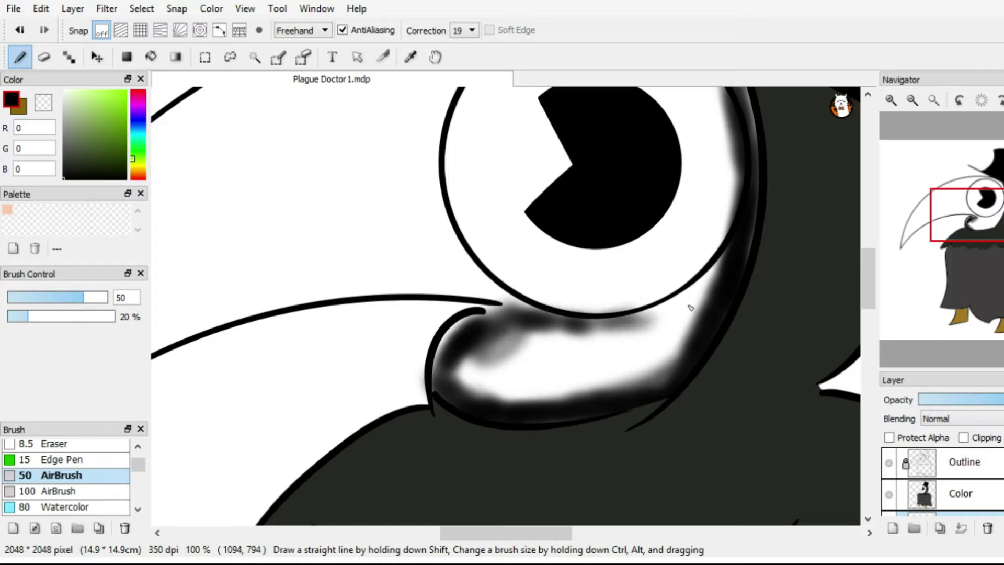
scroll(446, 357, "up", 4)
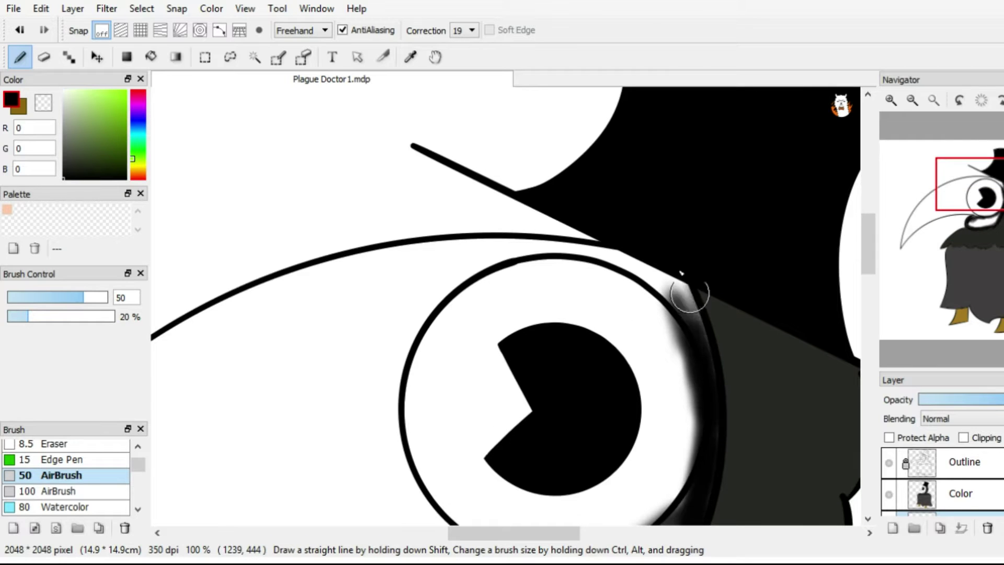
scroll(625, 262, "down", 3)
scroll(712, 214, "down", 3)
mouse_move(675, 293)
left_mouse_down()
mouse_move(609, 329)
mouse_move(571, 307)
mouse_move(574, 333)
left_mouse_up()
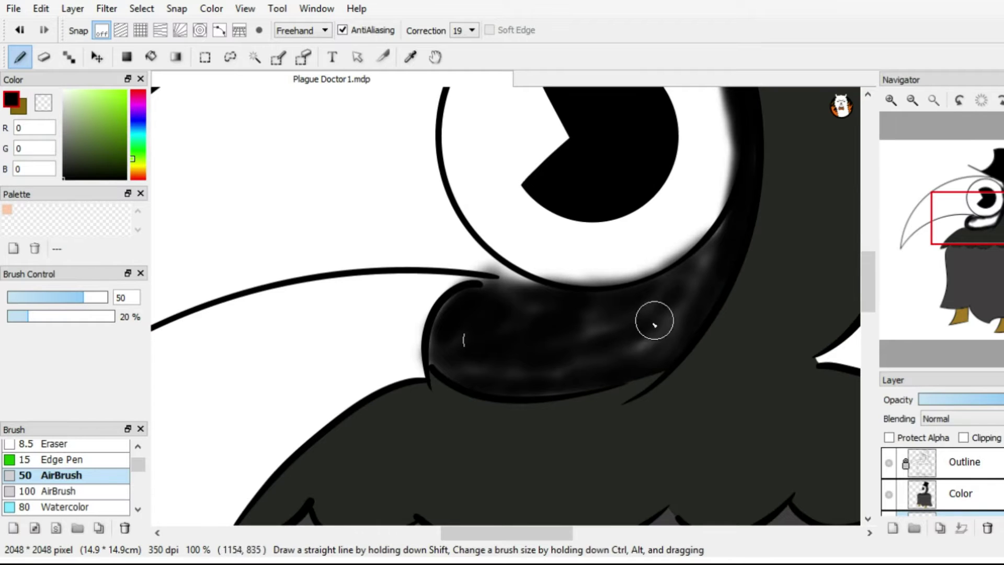
scroll(608, 373, "up", 2)
scroll(909, 498, "down", 1)
key("Delete")
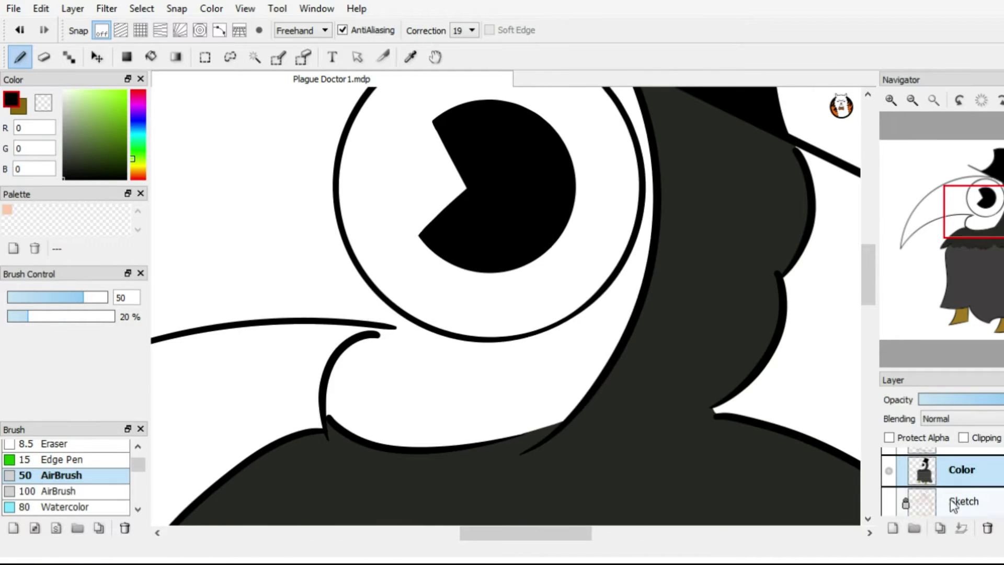
Try out the size 100 AirBrush and the size 80 Watercolor brush in black on the jaw area.
scroll(497, 382, "left", 2)
left_click(117, 489)
left_click_drag(461, 418, 560, 331)
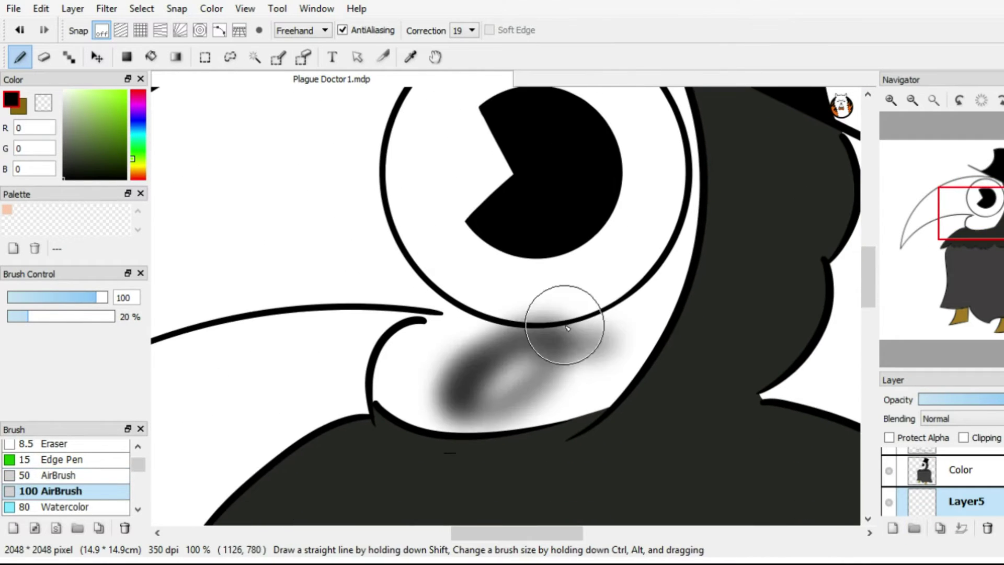
key("ctrl+z")
left_click(68, 507)
mouse_move(449, 360)
left_mouse_down()
mouse_move(384, 404)
mouse_move(432, 349)
mouse_move(566, 328)
left_mouse_up()
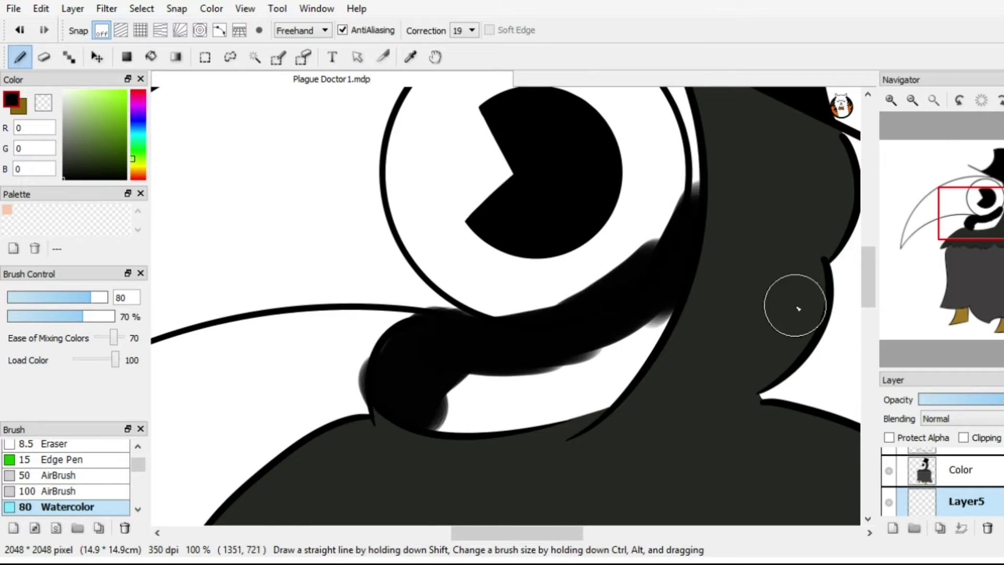
key("ctrl+z")
key("ctrl+z")
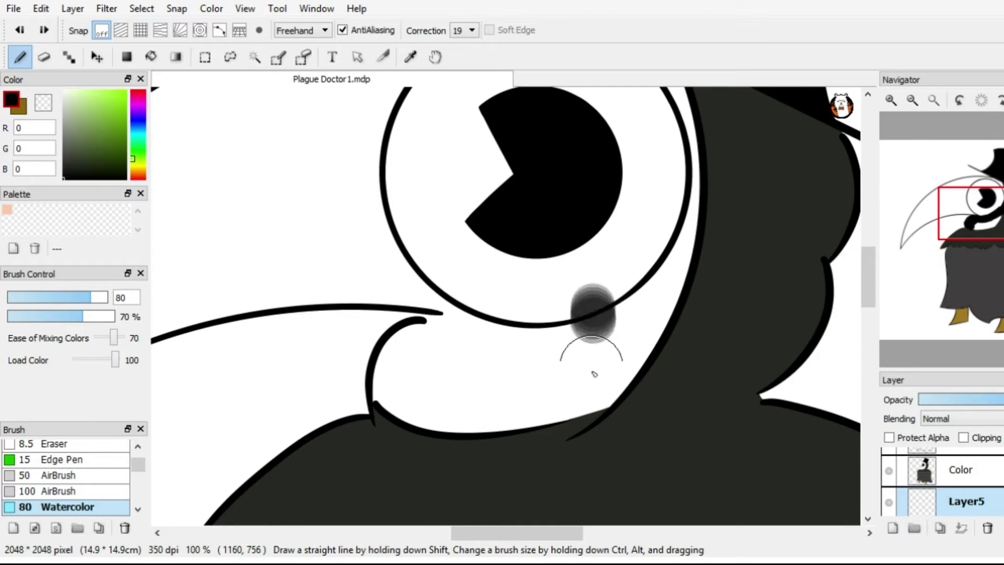
Try to paint the jaw area and the strip behind the eye black with Watercolor strokes.
scroll(991, 484, "down", 1)
mouse_move(570, 366)
left_mouse_down()
mouse_move(587, 331)
mouse_move(654, 262)
left_mouse_up()
key("ctrl+z")
mouse_move(448, 319)
left_mouse_down()
mouse_move(424, 396)
mouse_move(672, 305)
mouse_move(535, 358)
left_mouse_up()
scroll(557, 370, "up", 3)
left_click_drag(667, 381, 658, 255)
key("ctrl+z")
key("ctrl+z")
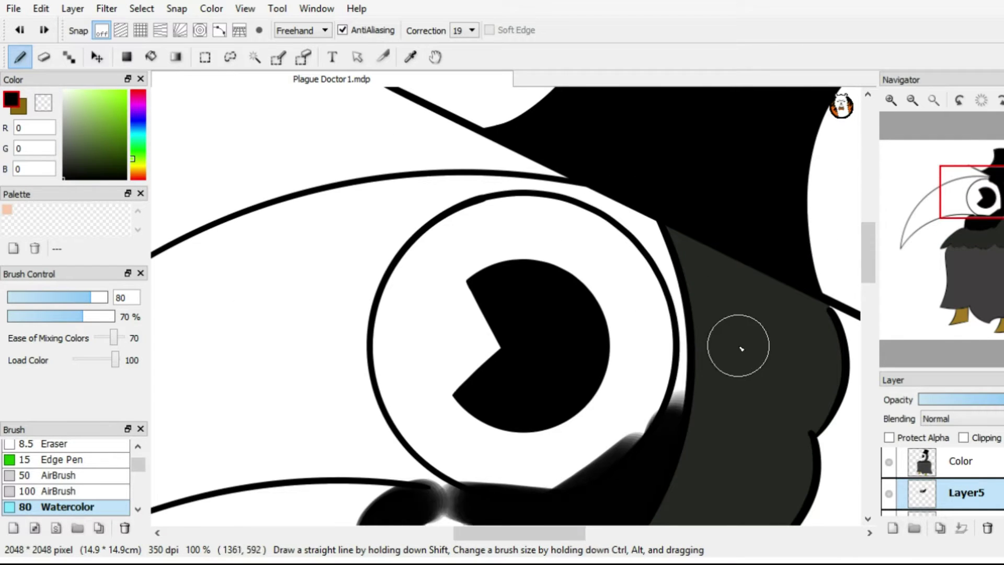
scroll(684, 296, "down", 3)
key("ctrl+z")
key("ctrl+z")
scroll(139, 481, "down", 3)
scroll(139, 482, "up", 1)
Test the Smudge brush and other brushes from the brush list on the jaw area.
left_click(58, 470)
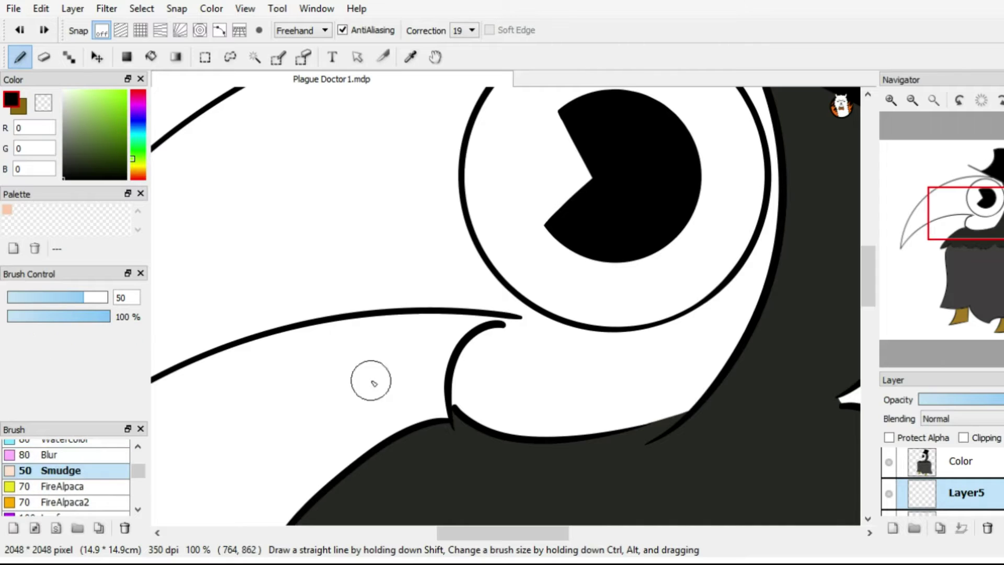
scroll(135, 475, "down", 3)
left_click(104, 486)
left_click_drag(471, 403, 627, 359)
key("ctrl+z")
scroll(138, 486, "down", 1)
left_click(58, 470)
mouse_move(465, 397)
left_mouse_down()
mouse_move(504, 341)
mouse_move(529, 376)
mouse_move(505, 340)
mouse_move(466, 394)
left_mouse_up()
key("ctrl+z")
scroll(134, 483, "down", 4)
left_click(58, 449)
key("ctrl+z")
left_click(58, 464)
key("ctrl+z")
left_click(58, 481)
scroll(135, 486, "down", 1)
scroll(135, 468, "up", 5)
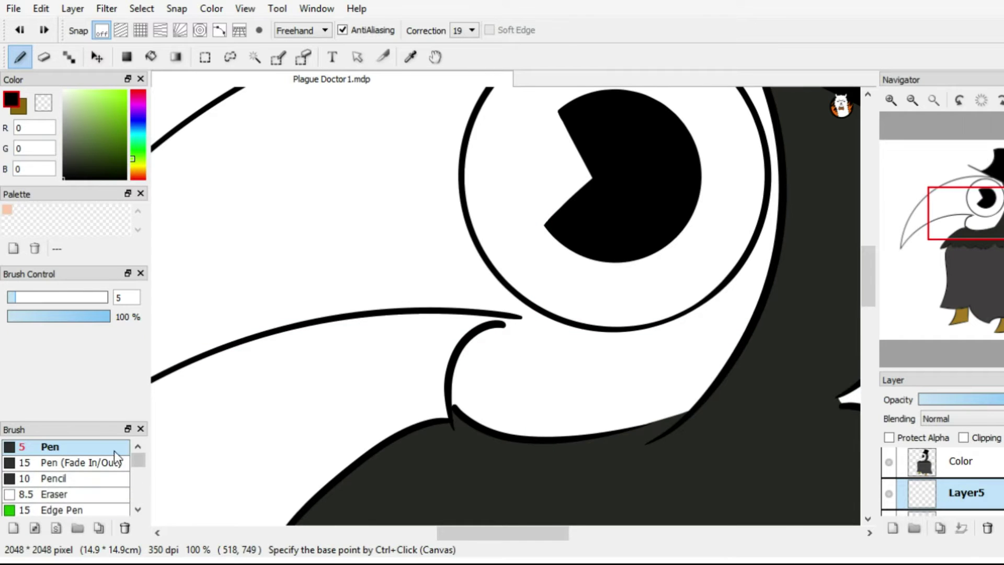
Extend the jaw outline's tip to the end of the beak's lower line with the size 5 black Pen.
left_click(57, 447)
scroll(478, 337, "up", 2)
left_click_drag(642, 260, 570, 290)
left_click_drag(664, 233, 648, 280)
key("g")
scroll(829, 156, "down", 4)
key("b")
scroll(501, 297, "up", 3)
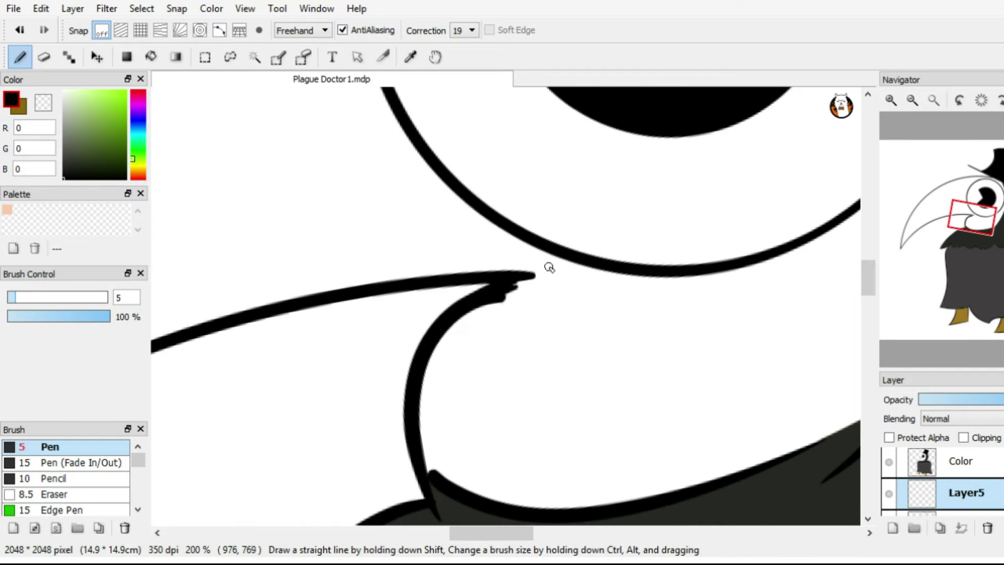
scroll(489, 288, "down", 3)
scroll(653, 239, "up", 3)
Close the remaining gap between the beak line and the eye, and fill the jaw area with black.
key("g")
key("b")
key("g")
scroll(652, 323, "down", 3)
key("b")
key("g")
left_click(617, 341)
key("b")
Touch up the black edges around the eye and jaw with the Pen, and add a new layer.
scroll(843, 204, "up", 5)
scroll(843, 204, "down", 5)
left_click_drag(735, 135, 688, 303)
scroll(688, 303, "up", 1)
left_click_drag(555, 348, 587, 356)
key("ctrl+shift+n")
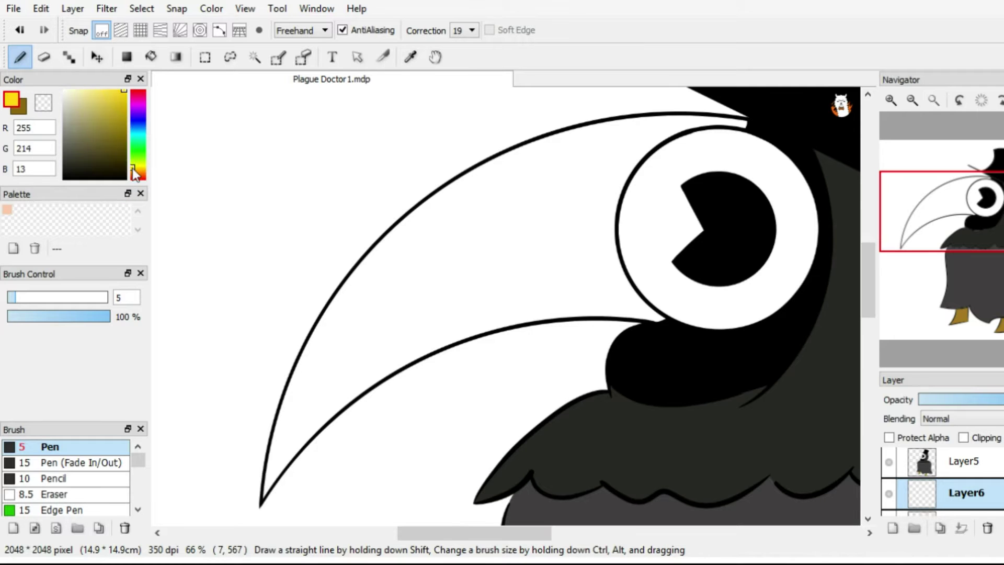
Try to fill the beak with yellow shades, including RGB 255, 214, 13 and pale yellow RGB 231, 229, 152.
left_click(151, 56)
left_click(505, 340)
key("ctrl+z")
left_click(83, 93)
left_click(415, 354)
key("ctrl+z")
left_click(85, 98)
left_click(547, 329)
key("ctrl+z")
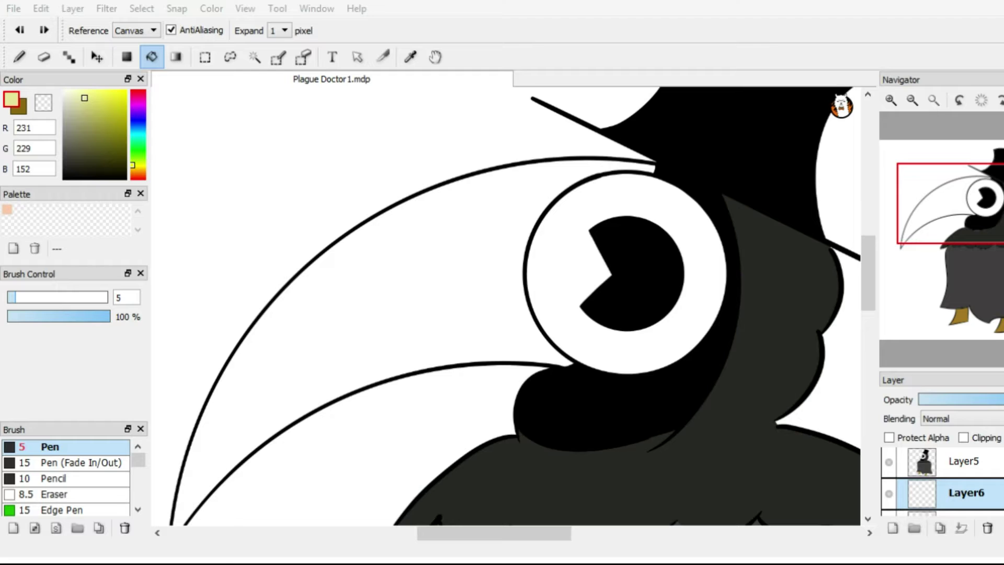
Hide the Background layer and try filling the beak with white (RGB 255, 255, 255).
scroll(920, 481, "down", 3)
left_click(890, 497)
scroll(957, 516, "up", 4)
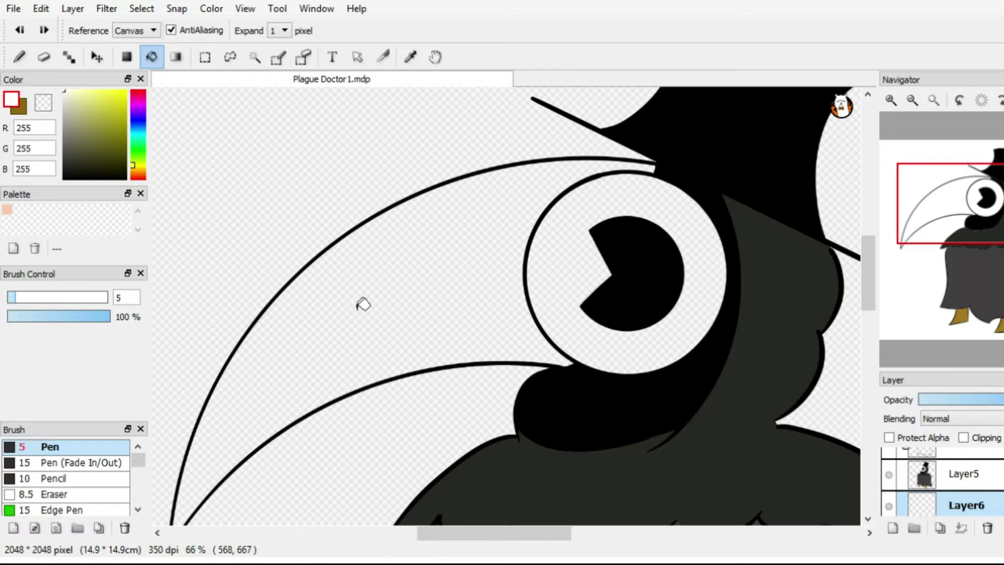
left_click(393, 266)
key("ctrl+z")
left_click(311, 314)
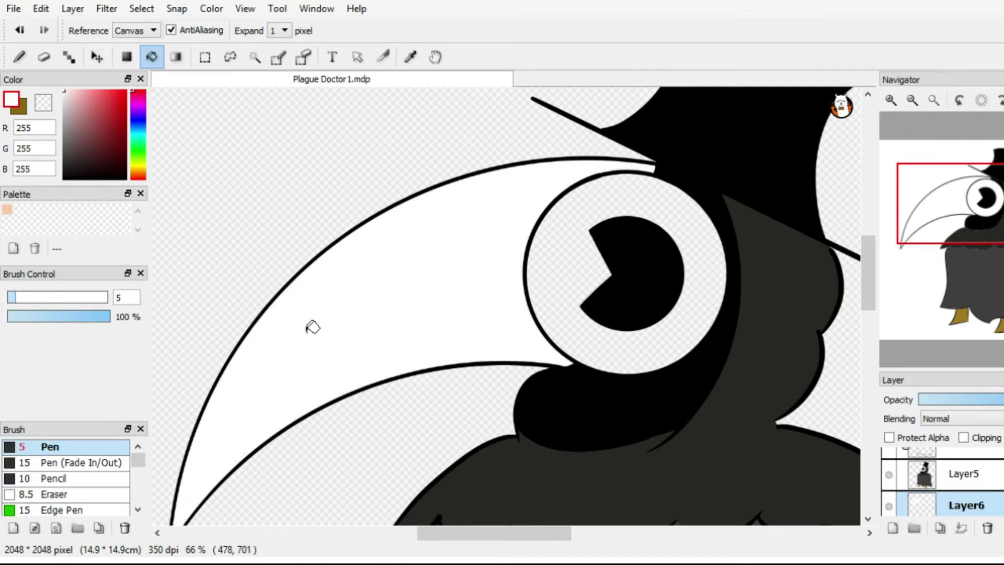
key("ctrl+z")
Try out different fill colours on the eye and the beak.
key("x")
key("x")
left_click(598, 282)
key("ctrl+z")
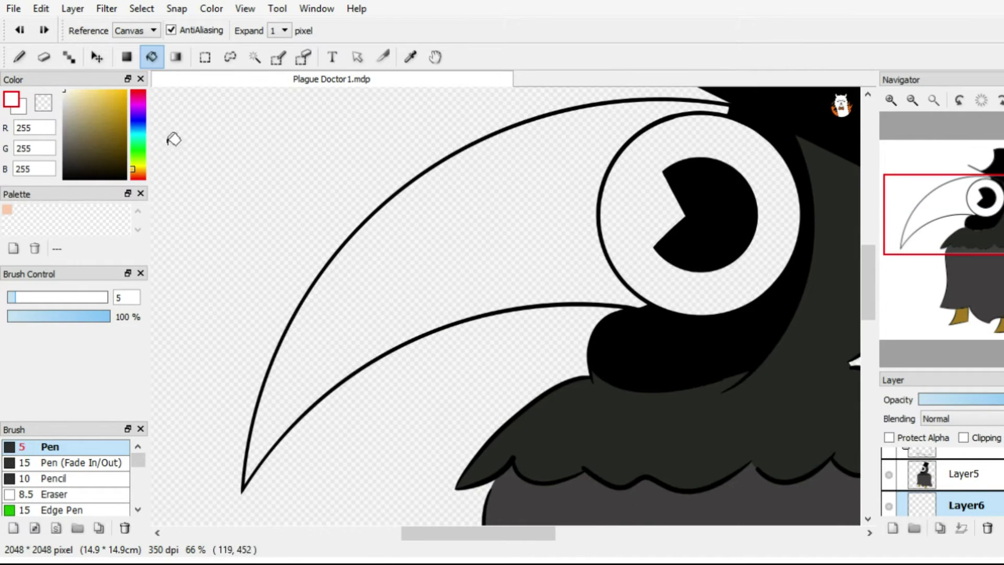
left_click(309, 413)
key("ctrl+z")
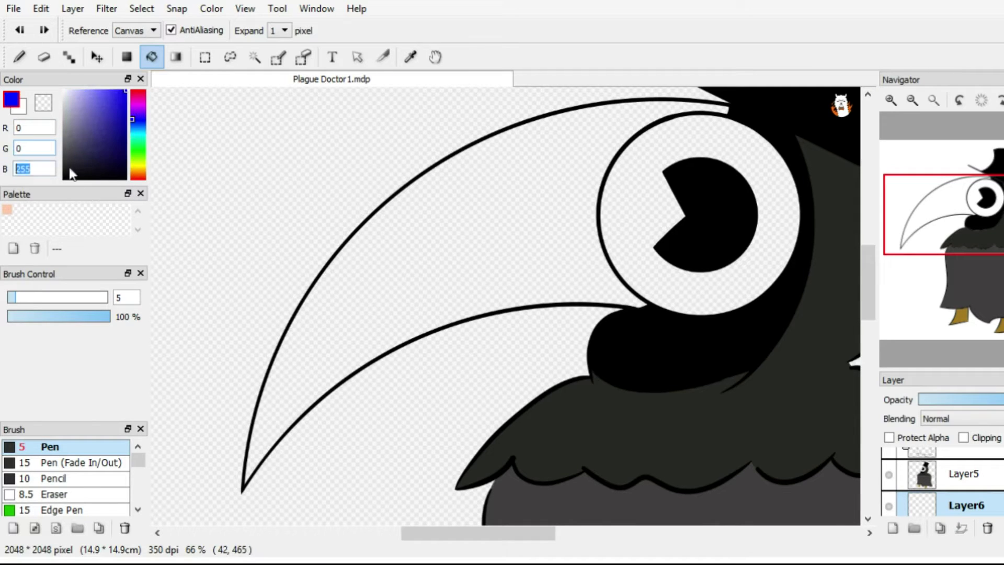
key("x")
left_click(457, 347)
key("ctrl+z")
Fill the beak with white (RGB 255, 255, 255), keeping the Background layer hidden.
left_click(64, 99)
left_click(457, 266)
key("ctrl+z")
left_click(493, 239)
left_click(494, 240, "alt")
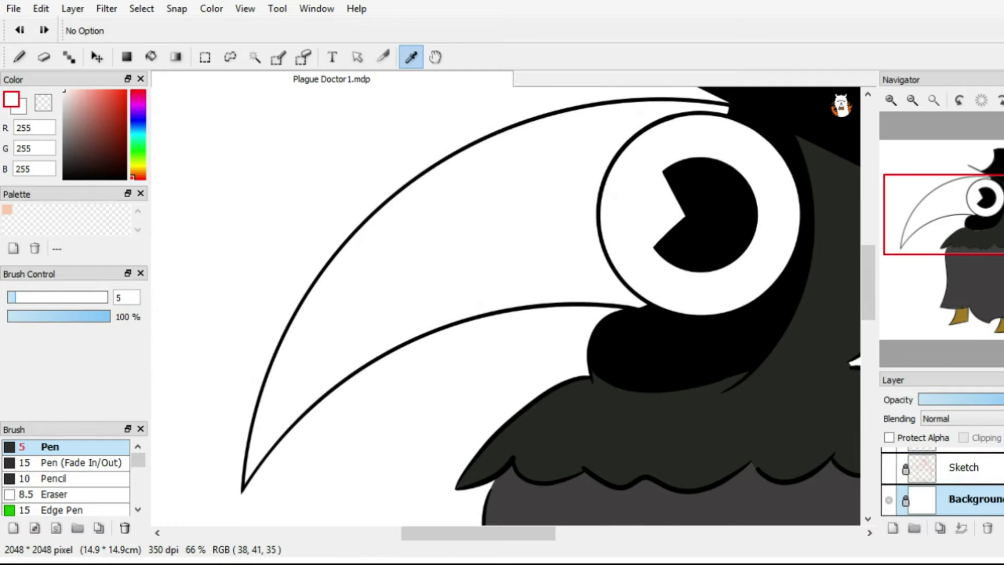
key("ctrl+z")
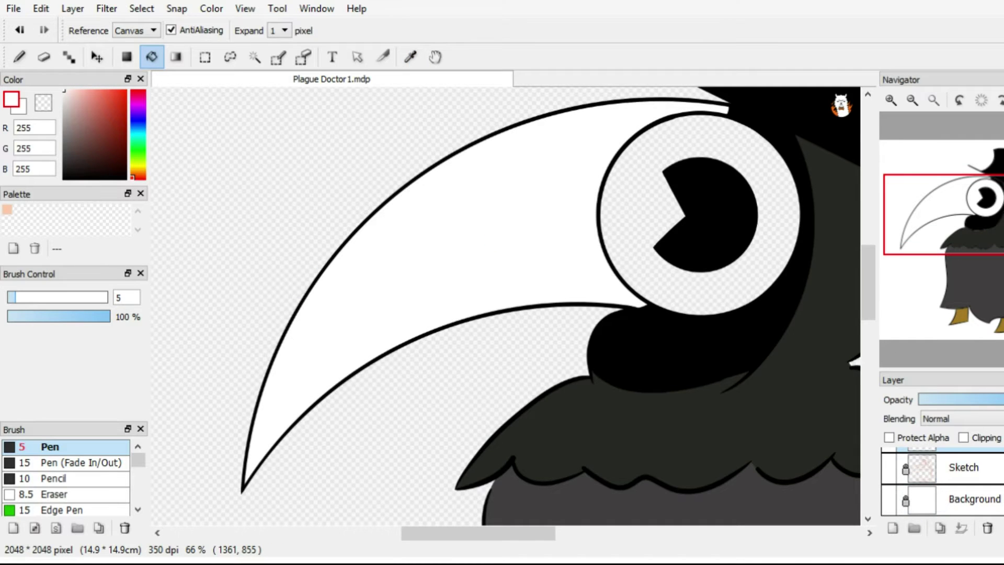
Try to fill the eye around the pupil with light tints.
left_click_drag(664, 308, 498, 355)
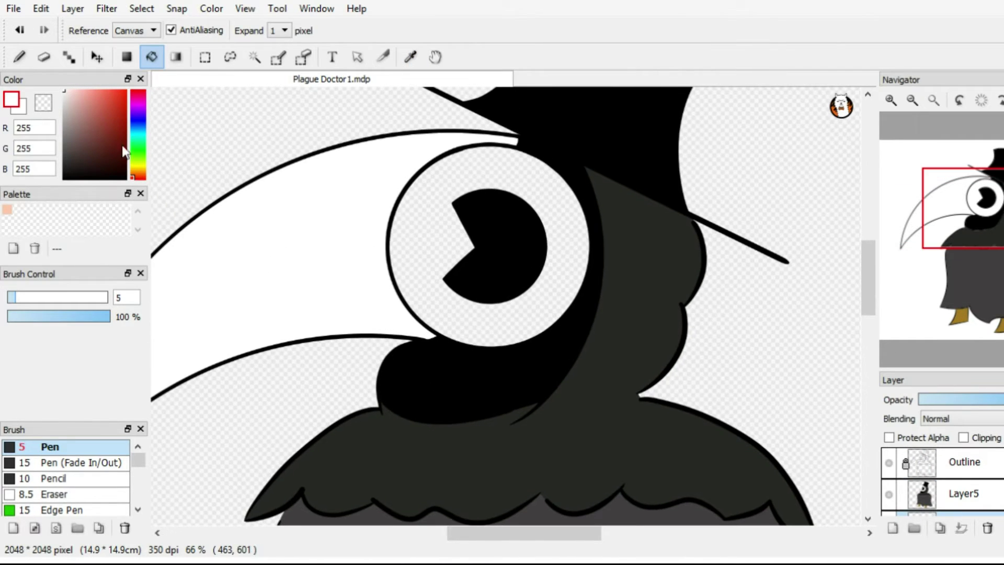
left_click(400, 246)
key("ctrl+z")
left_click(90, 109)
left_click(418, 303)
key("ctrl+z")
left_click(72, 99)
left_click(440, 314)
key("ctrl+z")
Draw a curved shadow edge inside the eye's rear side in lilac (RGB 226, 168, 242) and fill the crescent behind it.
left_click(74, 93)
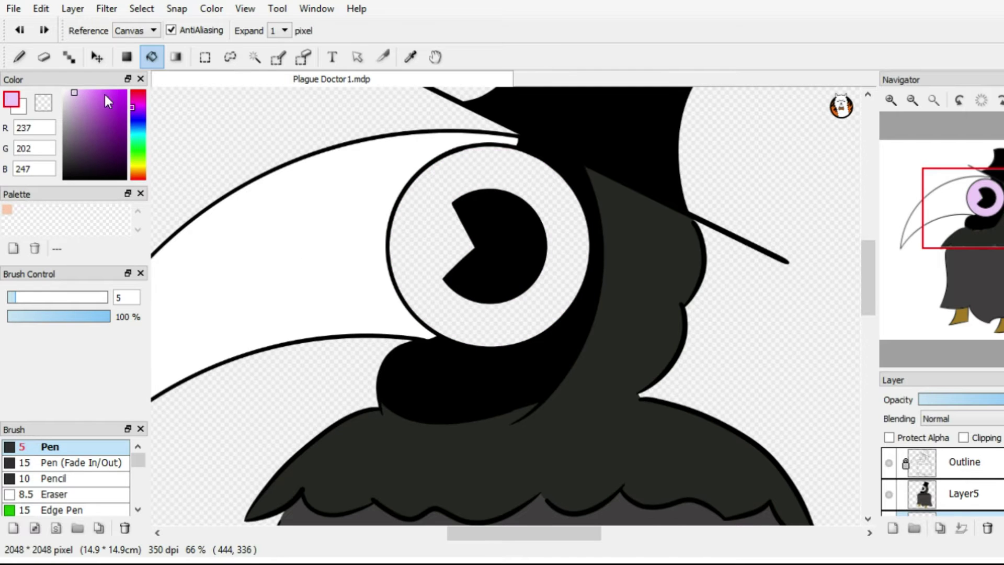
key("b")
left_click_drag(547, 164, 548, 177)
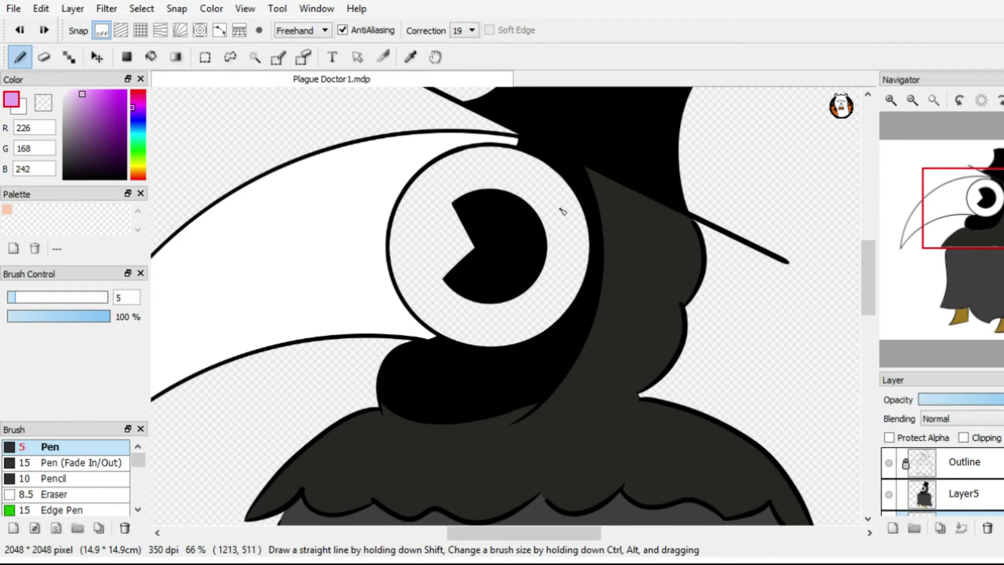
scroll(506, 238, "up", 1)
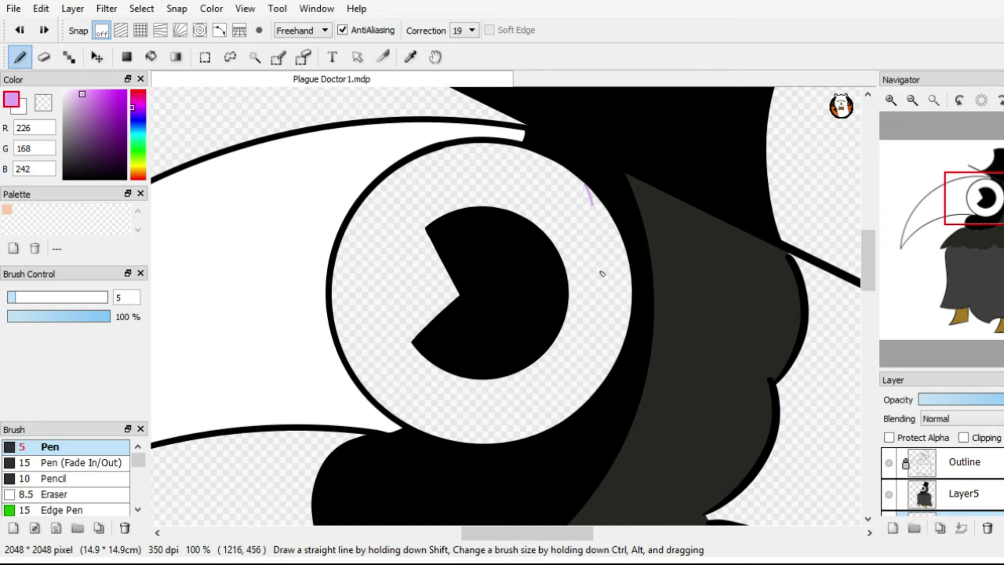
left_click_drag(577, 173, 489, 439)
key("g")
left_click(601, 302)
scroll(654, 303, "left", 3)
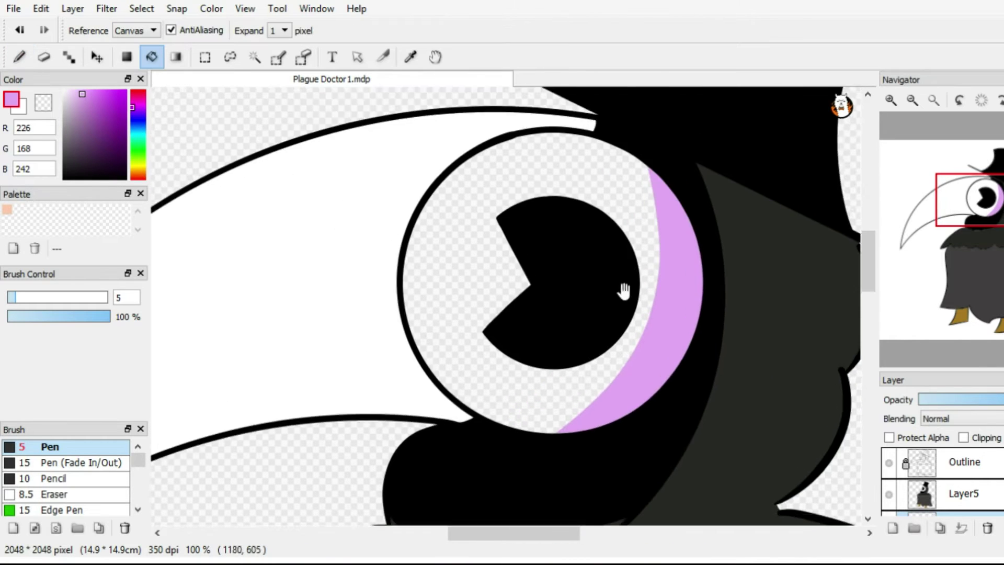
Fill the rest of the eye with white, and preview the figure with the Background layer shown and hidden again.
left_click(506, 243)
scroll(506, 243, "down", 4)
scroll(942, 481, "down", 2)
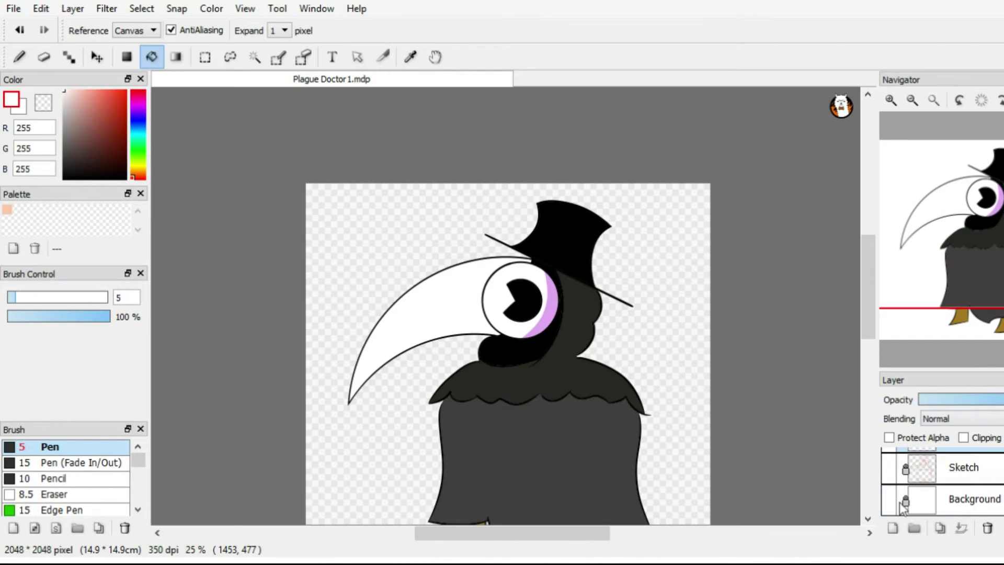
left_click(888, 499)
scroll(721, 138, "up", 4)
scroll(720, 138, "down", 3)
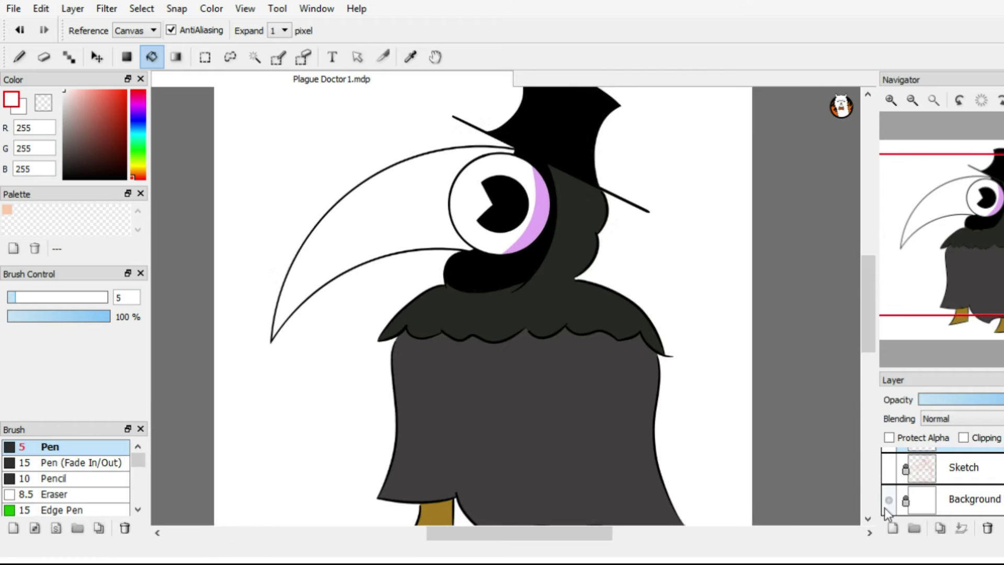
left_click(888, 500)
Merge the coloured figure into Layer6 and set up a layer named Shadow beneath it.
scroll(941, 481, "up", 2)
left_click(962, 493)
left_click(987, 528)
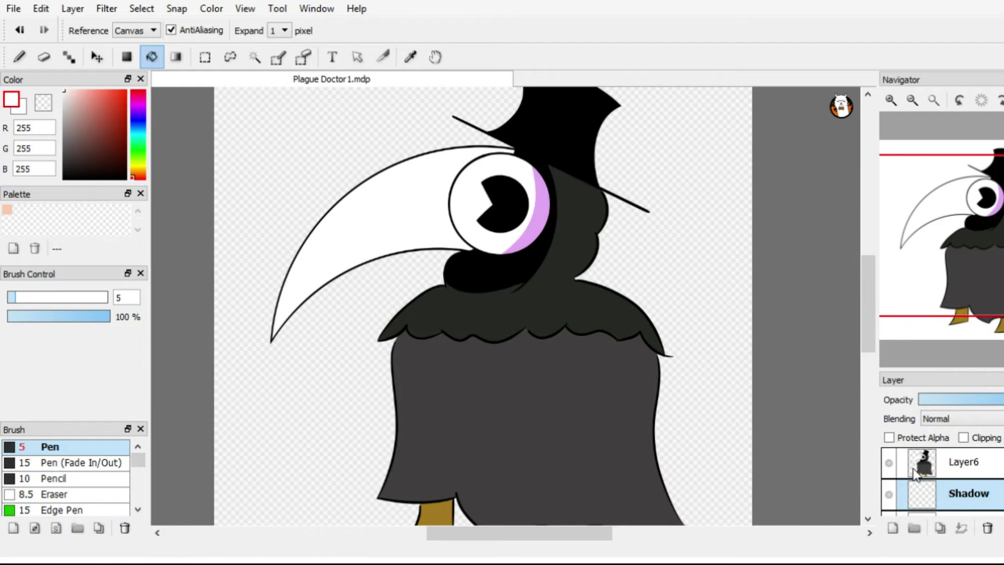
Sample the foot's brown and shift it to olive green (RGB 105, 119, 28) for the Pen.
scroll(724, 253, "up", 5)
left_click(591, 300, "alt")
left_click(133, 161)
left_click_drag(112, 140, 112, 137)
key("b")
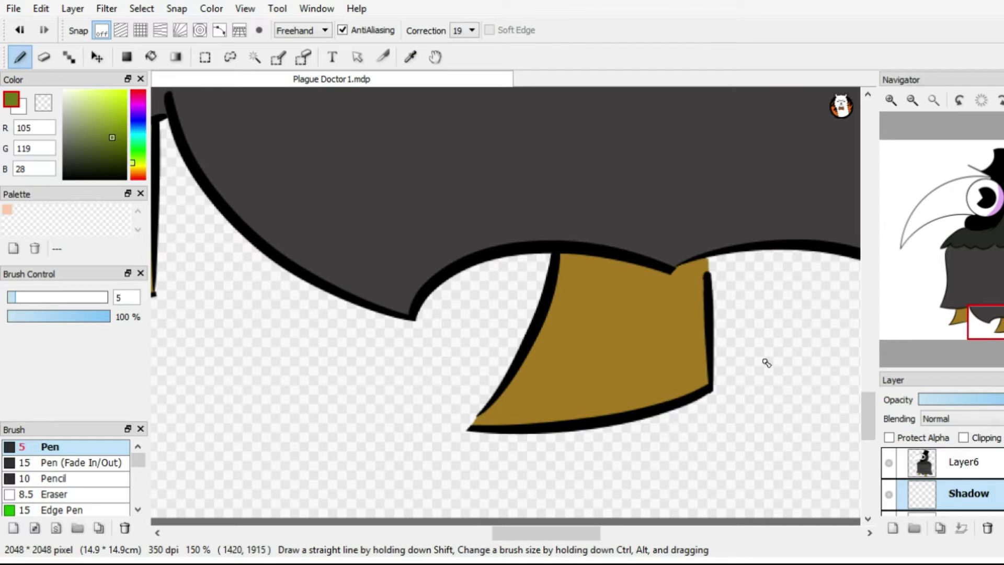
Try to draw a shadow edge on the foot beneath the robe's scalloped hem.
left_click_drag(703, 303, 654, 413)
key("ctrl+z")
scroll(941, 486, "down", 3)
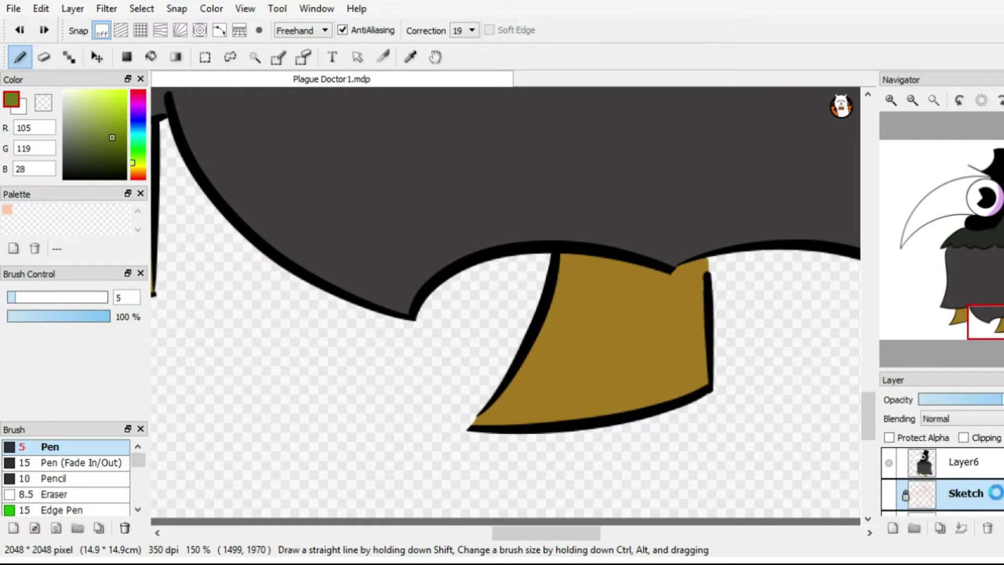
Replace the Shadow layer with a new one named Shadow above Layer6, and fill an olive-green shadow along the foot's rear edge.
left_click(961, 528)
scroll(941, 481, "up", 1)
left_click(967, 461)
key("ctrl+shift+n")
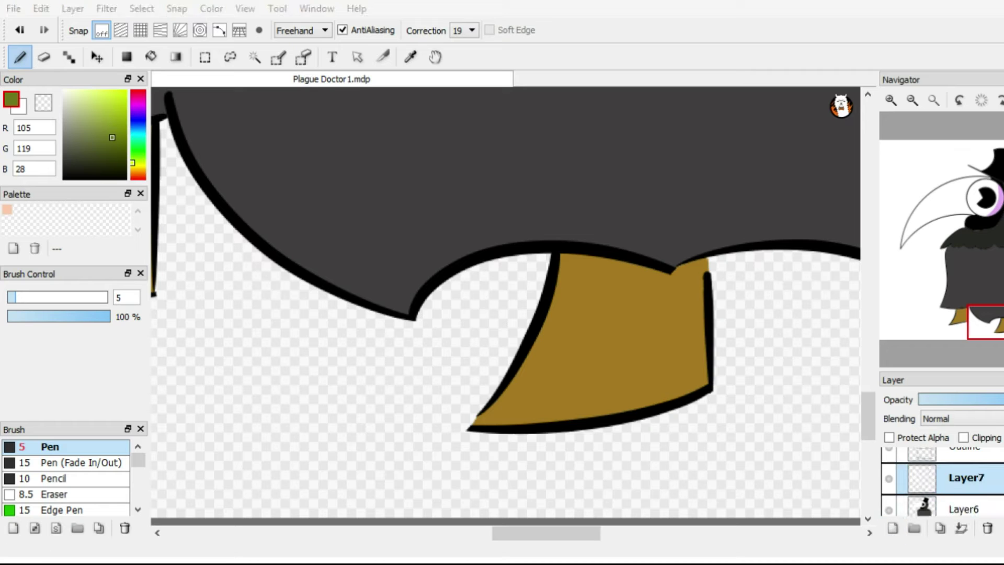
key("Return")
key("g")
left_click(695, 346)
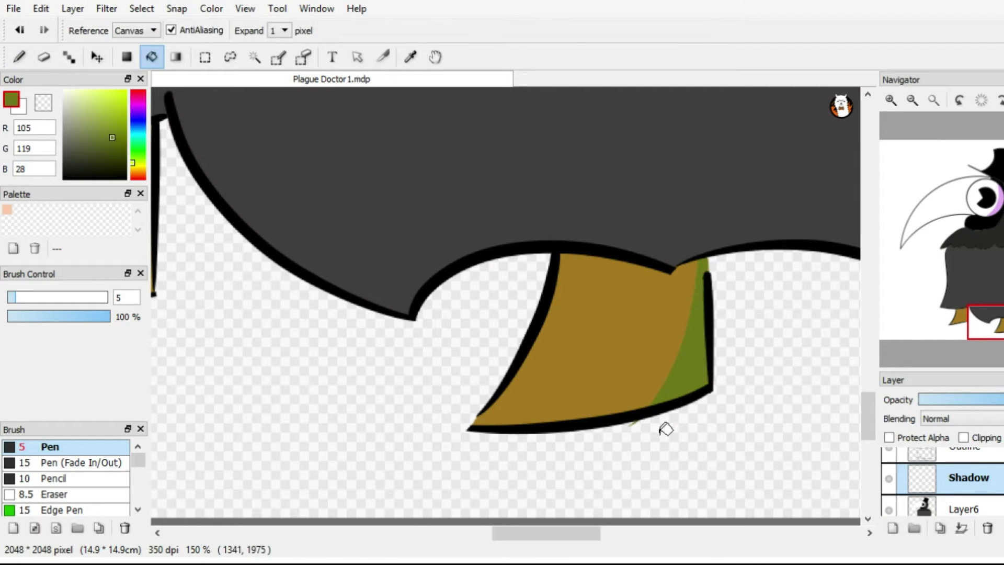
Draw an olive-green shadow edge down the other foot and try to fill the area behind it.
key("b")
scroll(790, 392, "left", 5)
mouse_move(531, 178)
left_mouse_down()
mouse_move(449, 395)
mouse_move(491, 387)
left_mouse_up()
key("e")
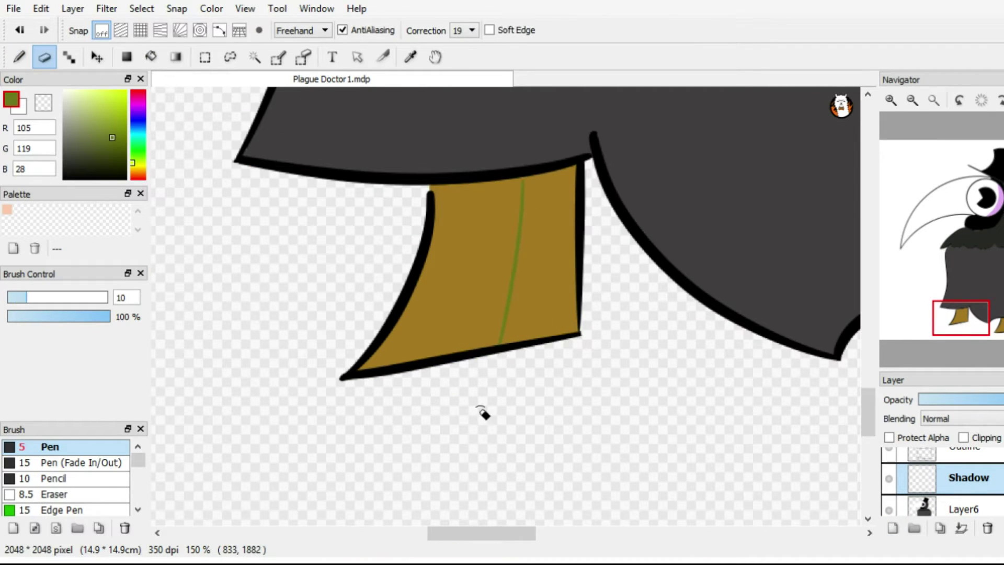
key("g")
left_click(554, 307)
key("ctrl+z")
Extend the foot's olive-green shadow edge up to the robe's hem and fill the area behind it.
scroll(586, 308, "up", 3)
key("b")
left_click_drag(529, 190, 526, 224)
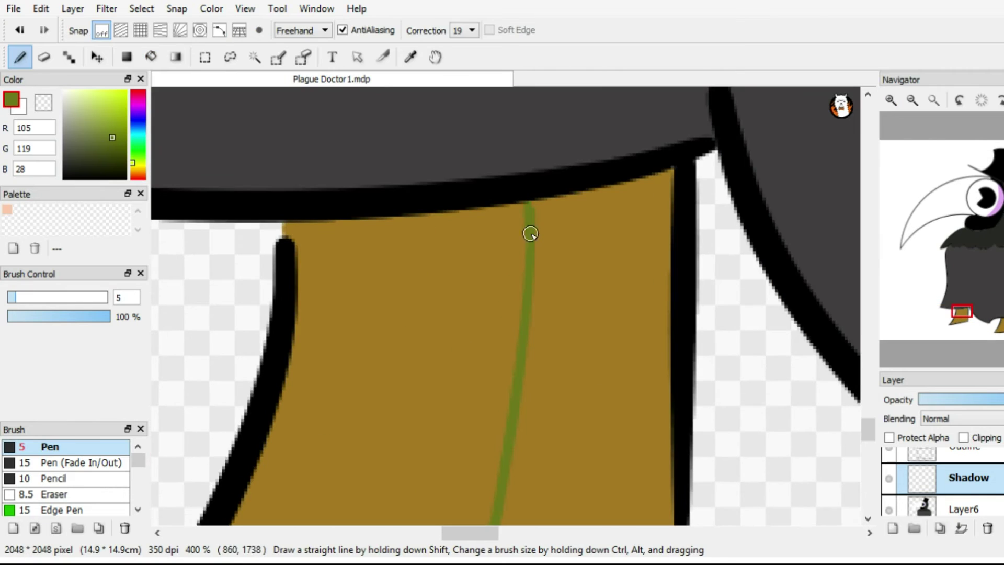
key("g")
left_click(610, 293)
Make Layer6 active and set the Pen colour to black.
left_click(913, 101)
left_click(912, 101)
scroll(689, 324, "up", 2)
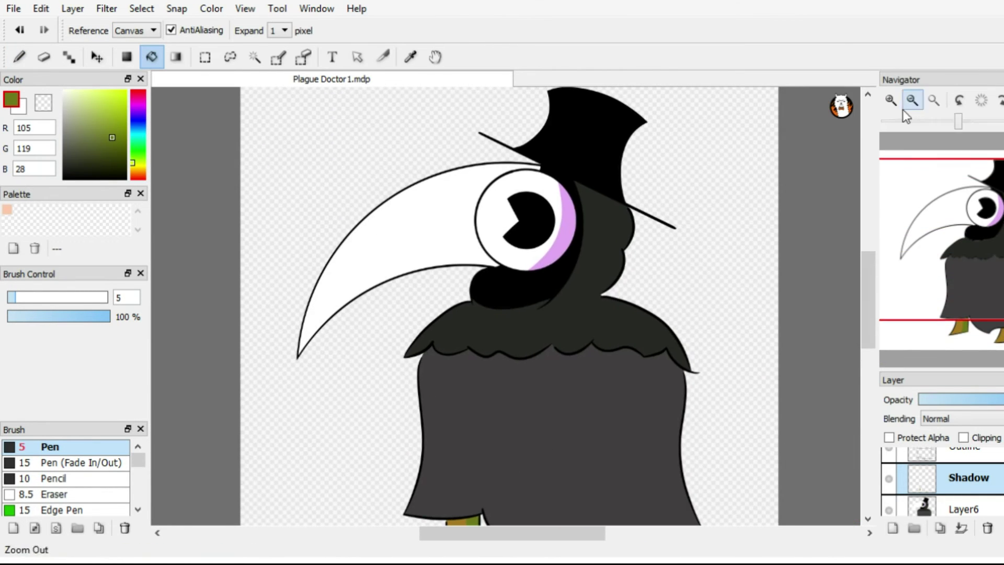
left_click(887, 102)
left_click(962, 509)
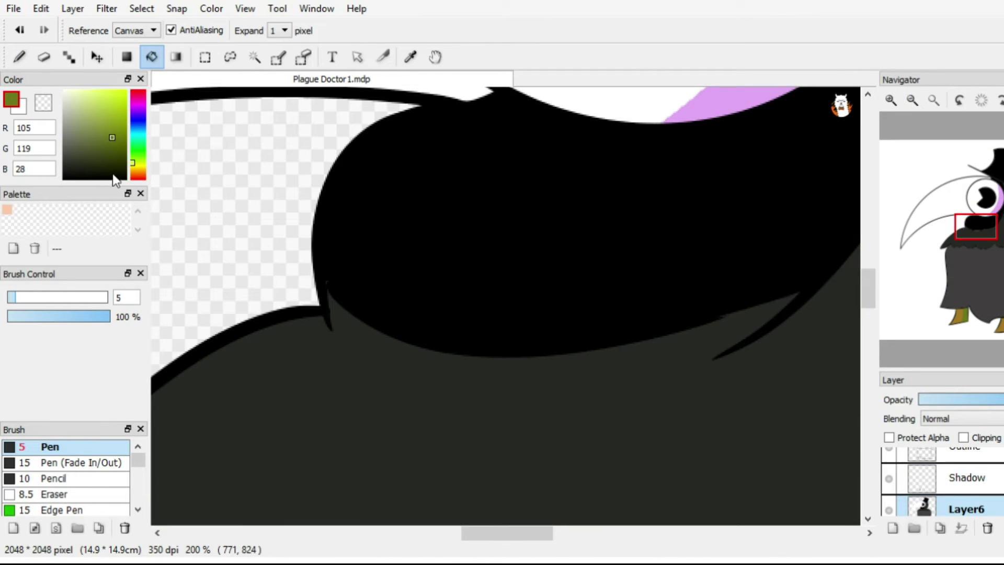
left_click(119, 178)
key("b")
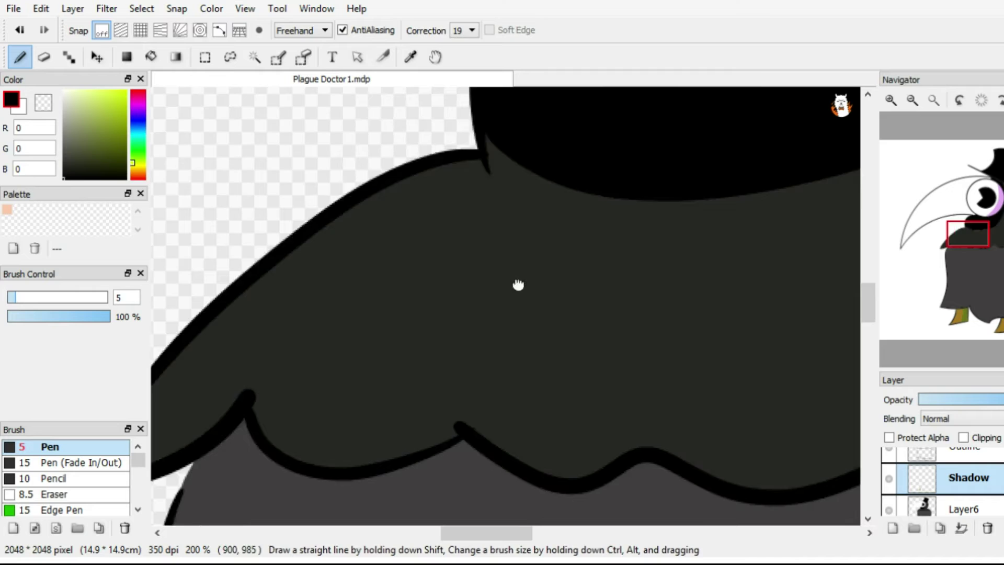
Sample the collar's dark grey and shift it to a very dark red (RGB 41, 22, 22) for the Pen.
key("i")
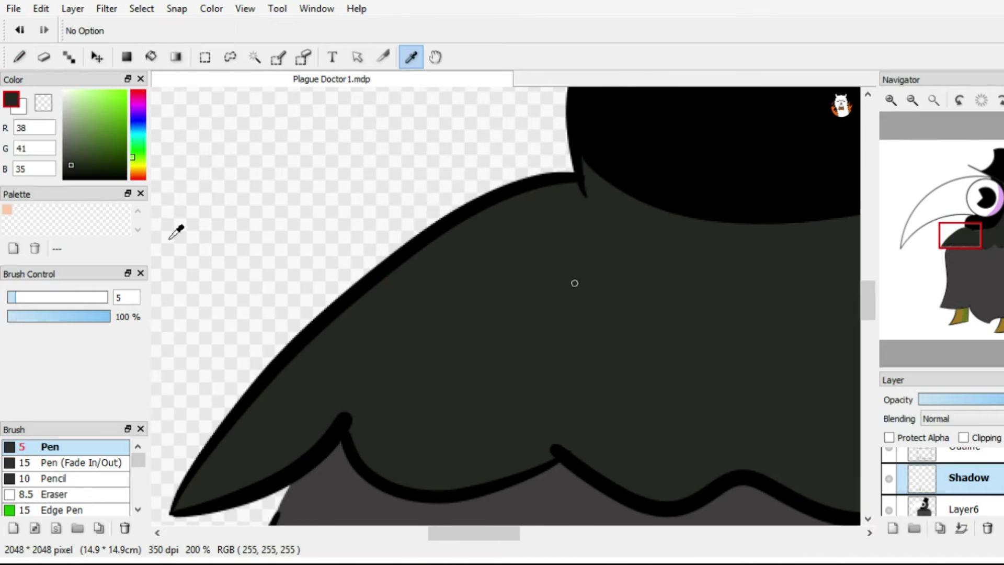
left_click(86, 126)
key("b")
left_click(479, 354, "alt")
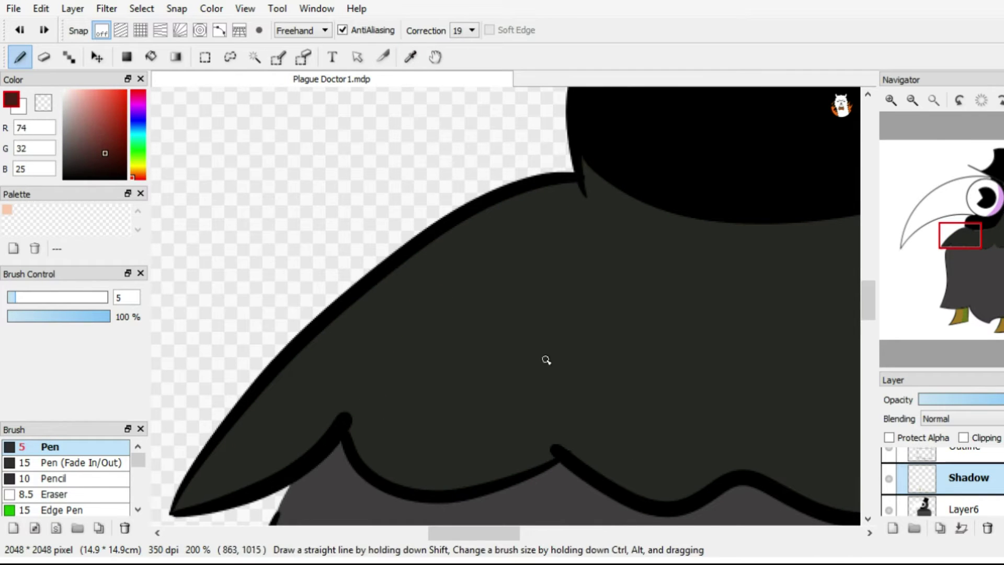
left_click(92, 165)
Draw a thin dark red shadow edge inside the collar's front tip, along its inner outline.
left_click_drag(392, 302, 369, 415)
left_click(890, 99)
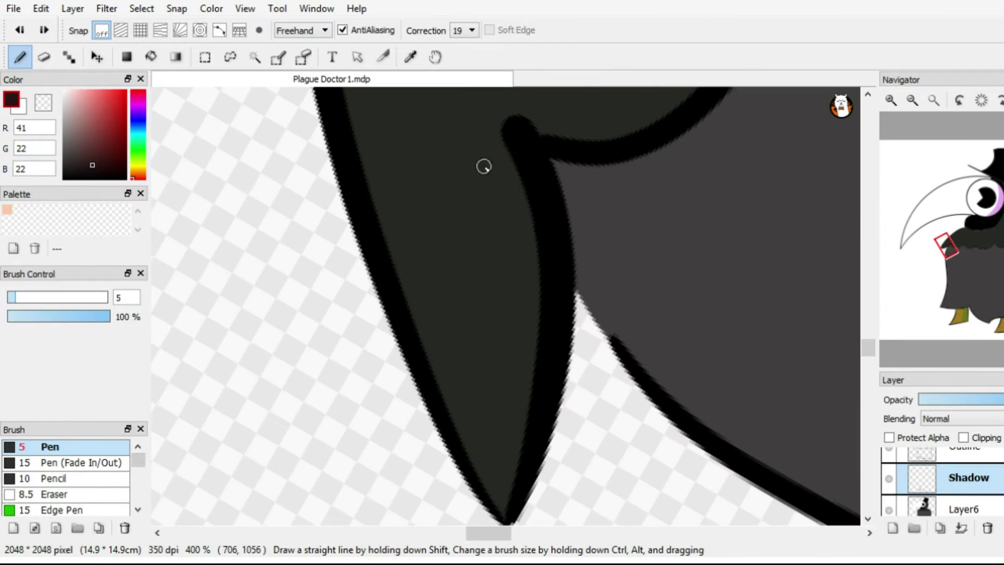
mouse_move(503, 149)
left_mouse_down()
mouse_move(510, 471)
mouse_move(523, 466)
left_mouse_up()
key("ctrl+z")
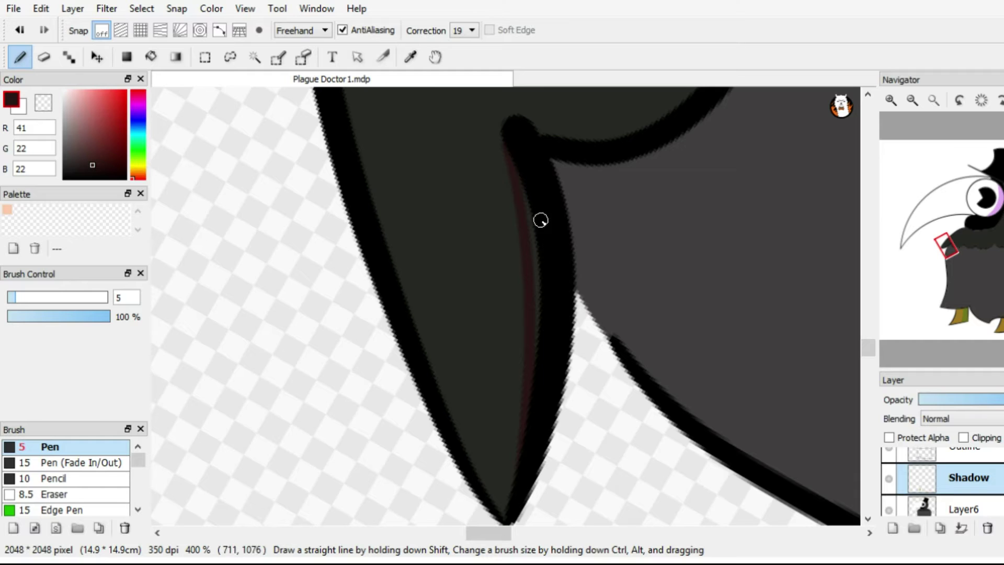
Draw a dark red shadow edge across the collar's rear tip and fill the area behind it.
scroll(538, 289, "up", 2)
scroll(538, 397, "down", 2)
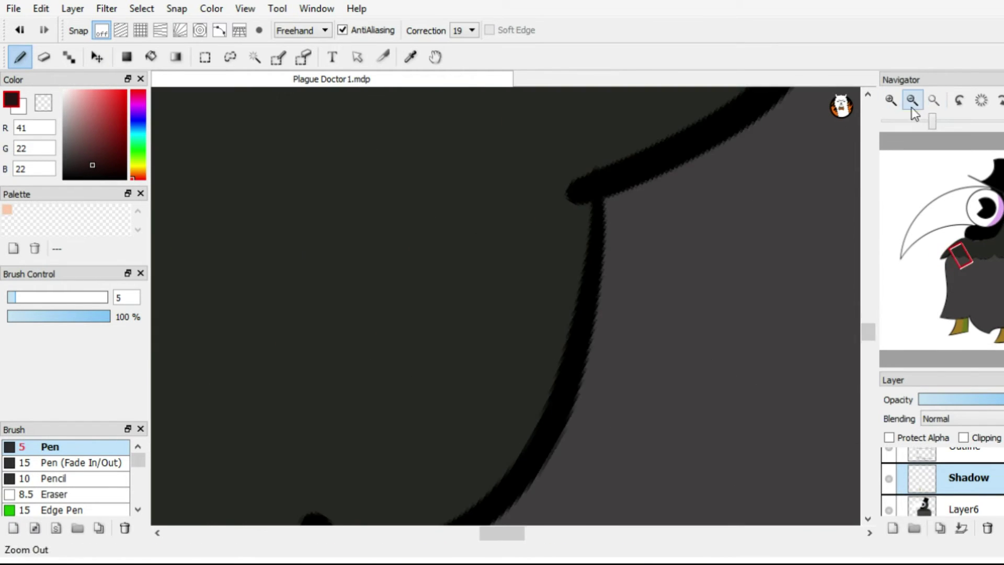
left_click(933, 100)
left_click(958, 100)
left_click(959, 100)
left_click_drag(685, 251, 537, 286)
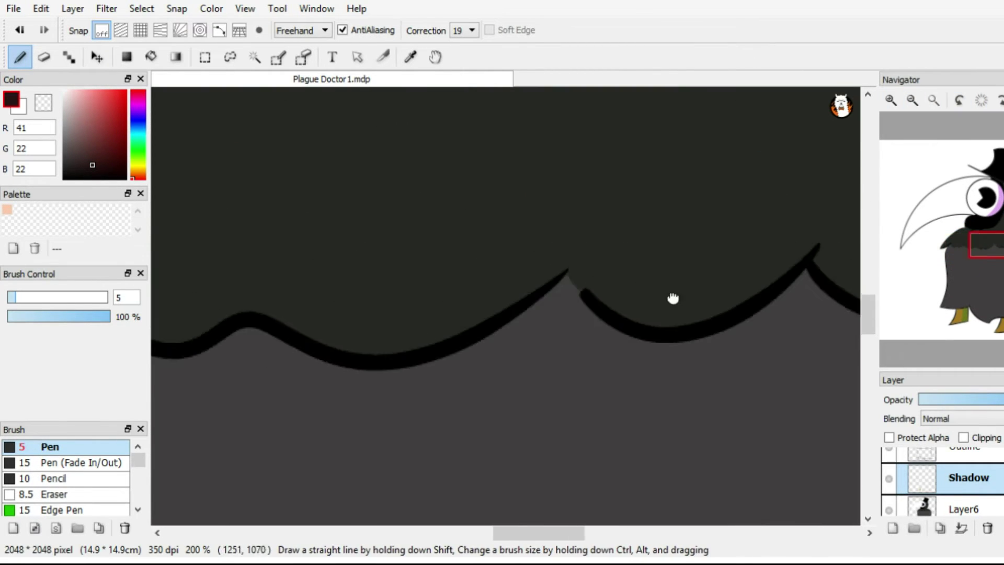
scroll(625, 333, "right", 5)
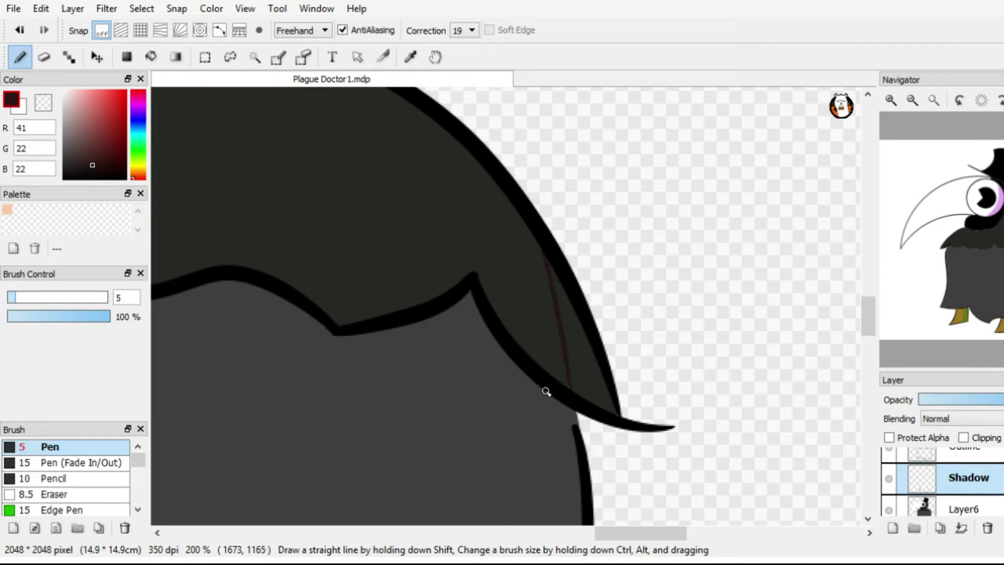
key("g")
left_click(596, 402)
key("b")
Add a narrow dark red filled shadow to the collar scallop next to the rear tip.
scroll(621, 298, "left", 3)
scroll(620, 298, "up", 1)
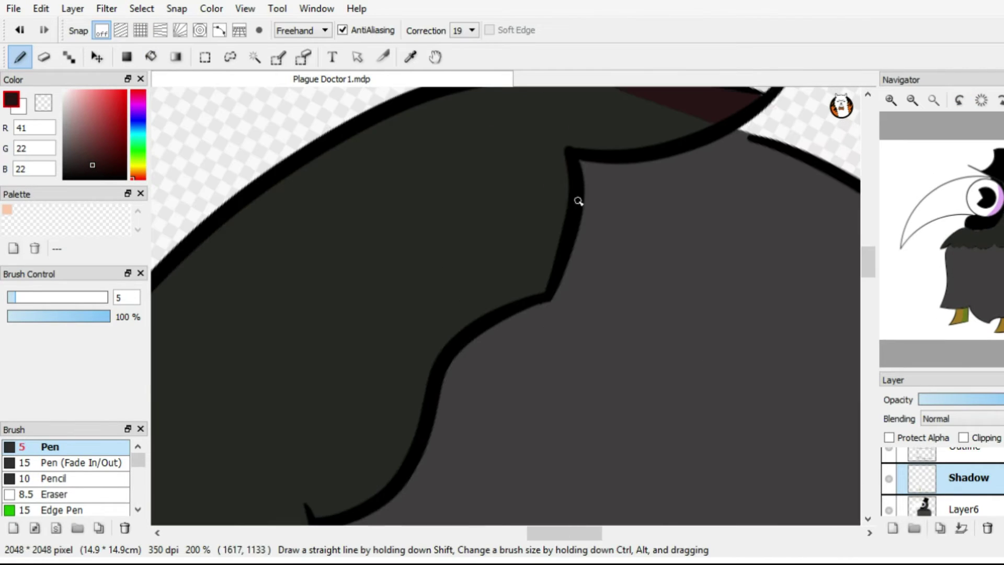
key("g")
left_click(562, 208)
key("b")
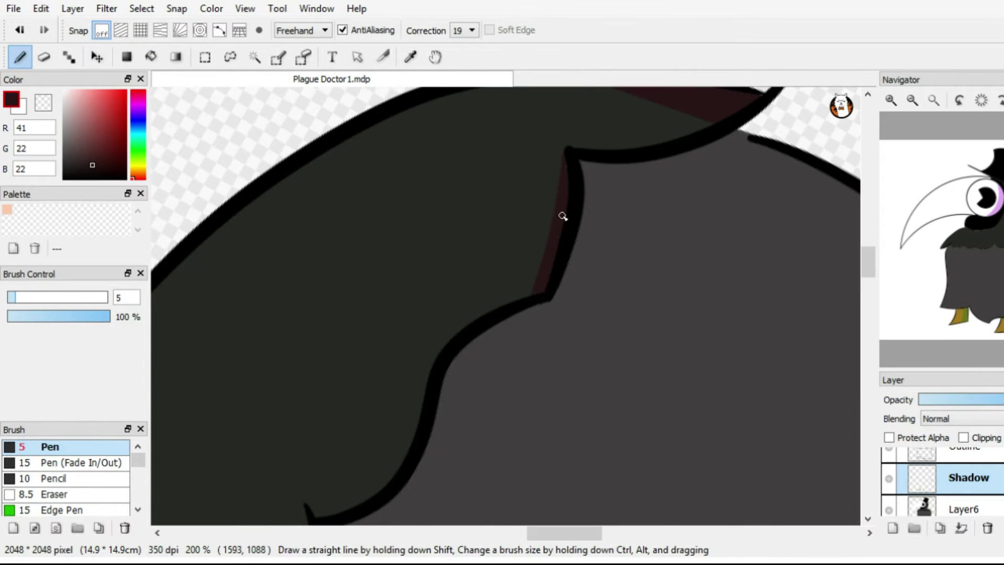
Draw a dark red shadow along the rear side of the scallop in the middle of the collar's hem.
scroll(558, 217, "down", 3)
scroll(558, 218, "left", 3)
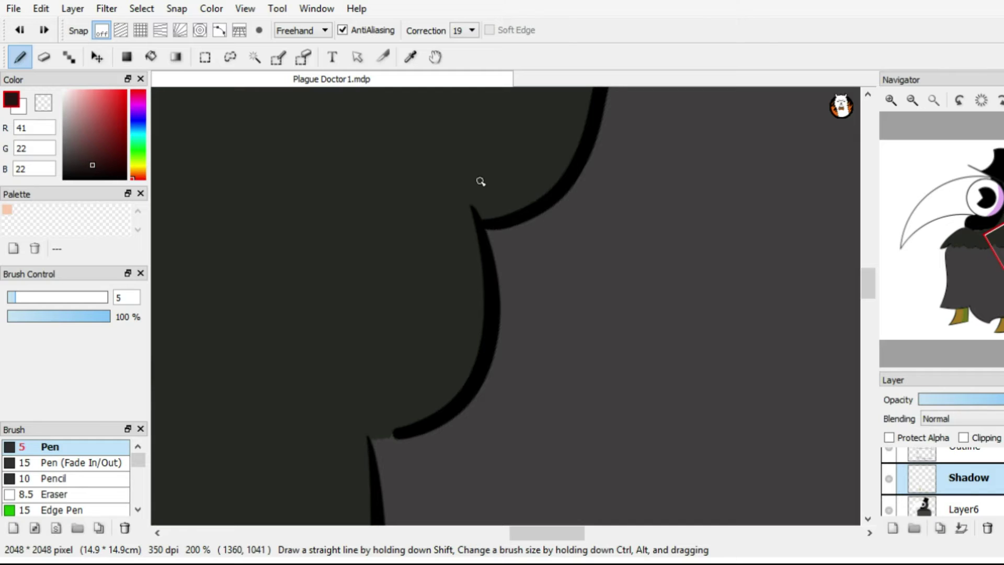
scroll(481, 181, "down", 5)
scroll(475, 204, "up", 5)
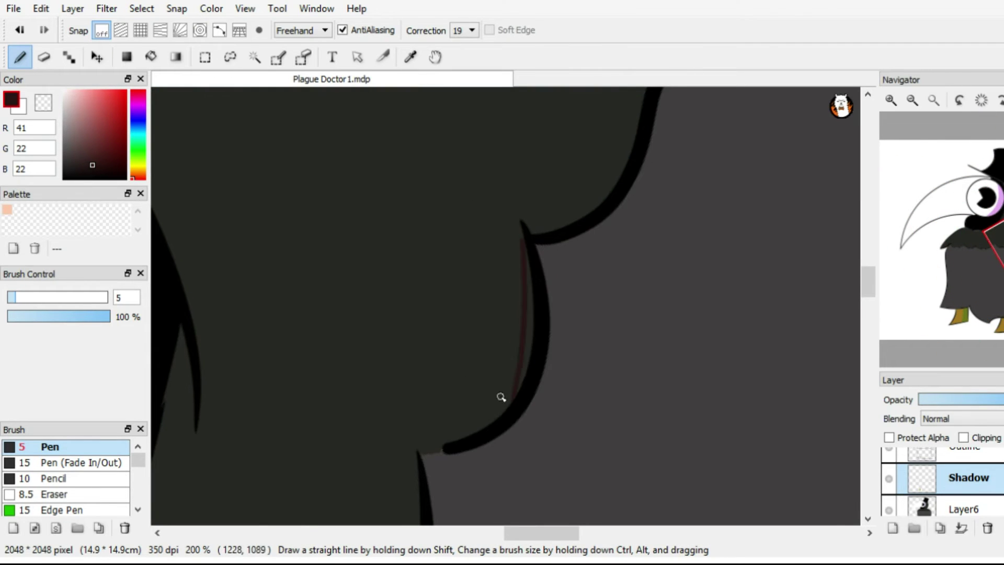
scroll(501, 397, "up", 2)
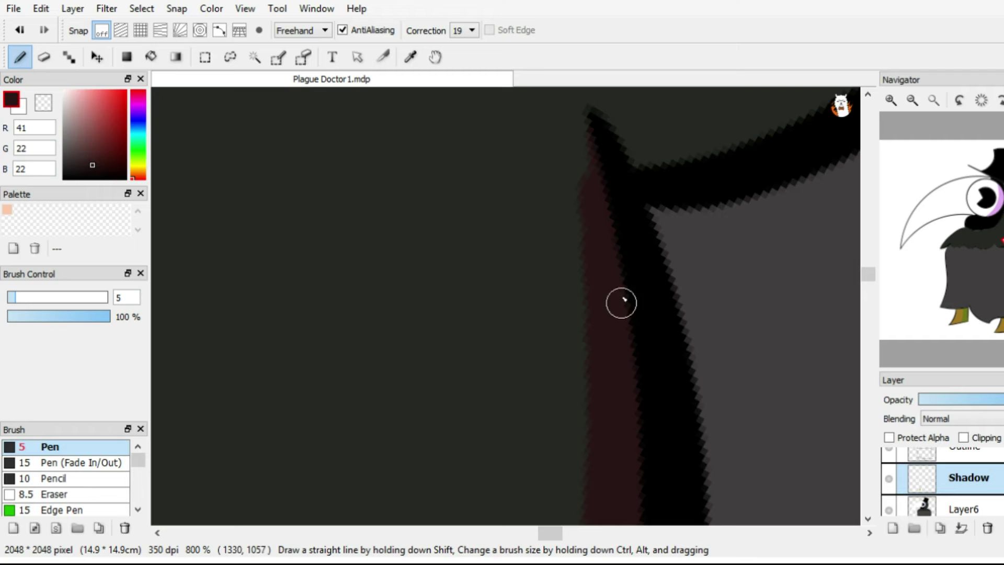
Paint thin dark red shadows above the two wavy curves in the front half of the collar's hem.
scroll(620, 205, "down", 3)
scroll(643, 220, "down", 4)
left_click_drag(665, 267, 695, 264)
scroll(696, 265, "up", 3)
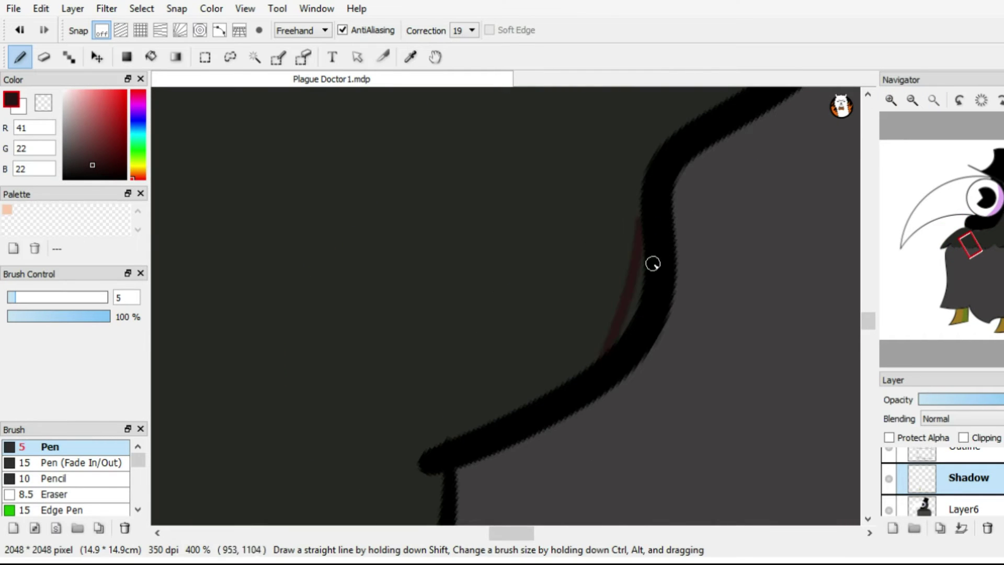
mouse_move(628, 326)
left_mouse_down()
mouse_move(639, 277)
mouse_move(668, 400)
mouse_move(639, 339)
left_mouse_up()
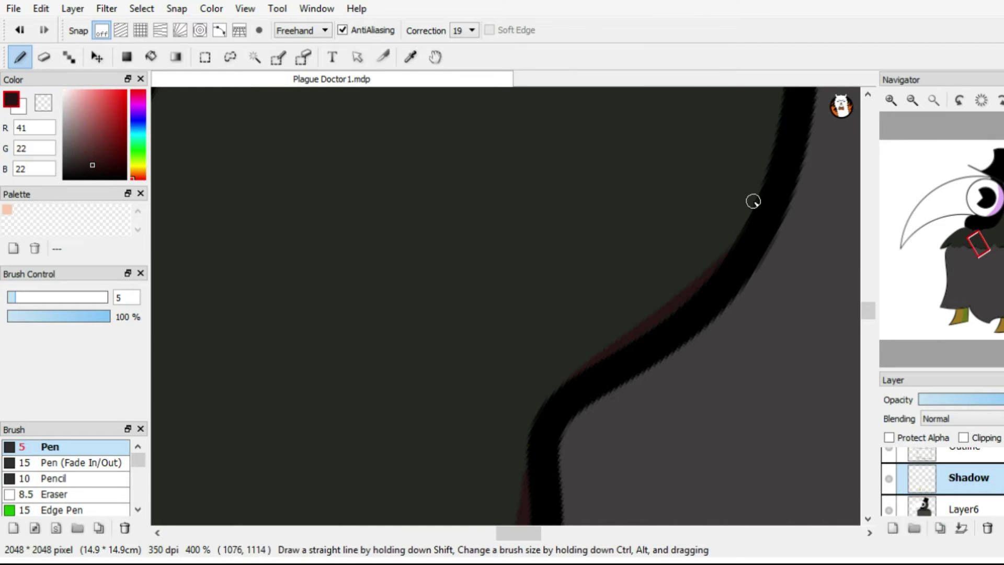
left_click_drag(714, 291, 717, 249)
Shade the two bulges at the back of the hood and the corner beneath the hat brim in dark red.
left_click(911, 101)
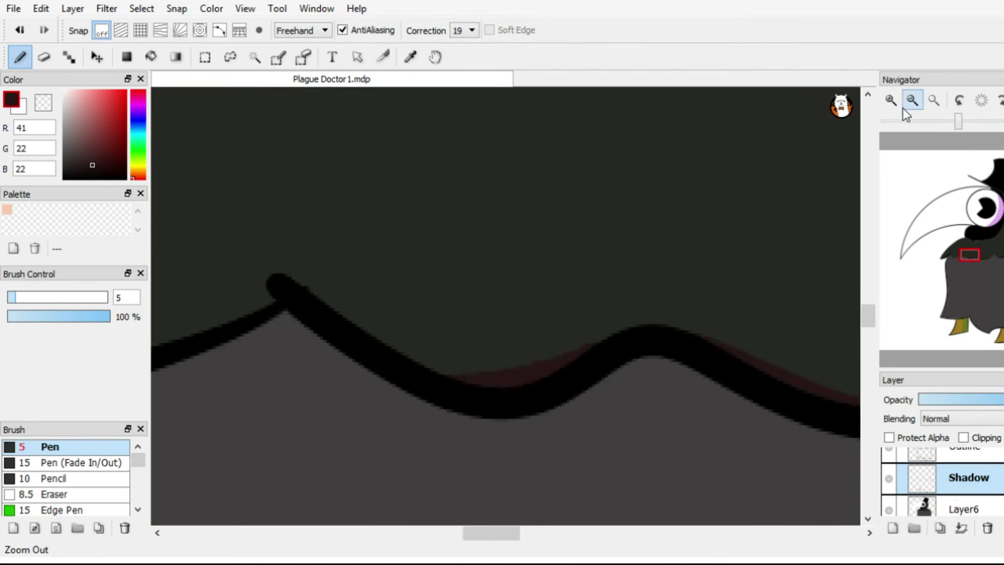
left_click(912, 101)
scroll(610, 369, "up", 1)
scroll(745, 282, "up", 1)
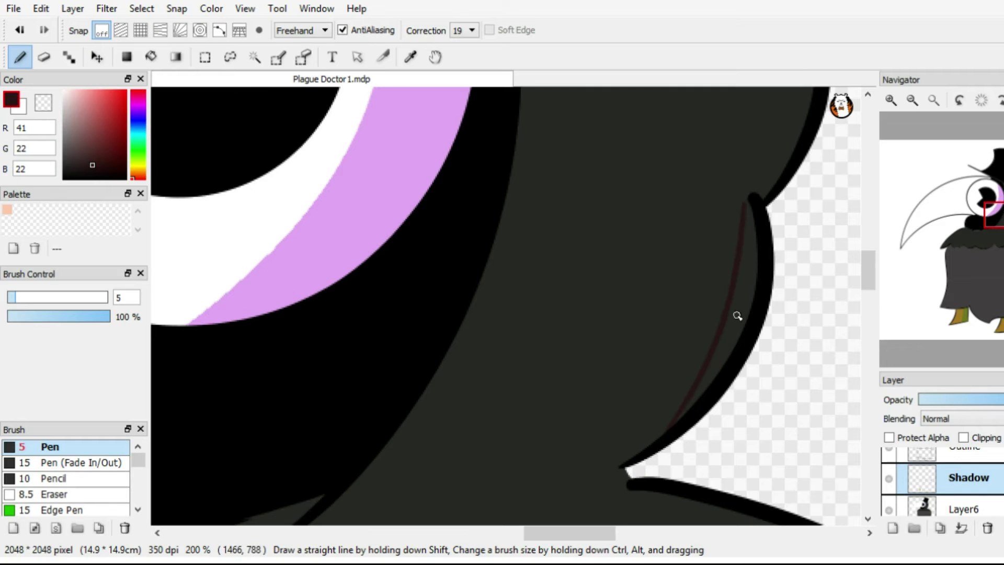
scroll(694, 212, "up", 2)
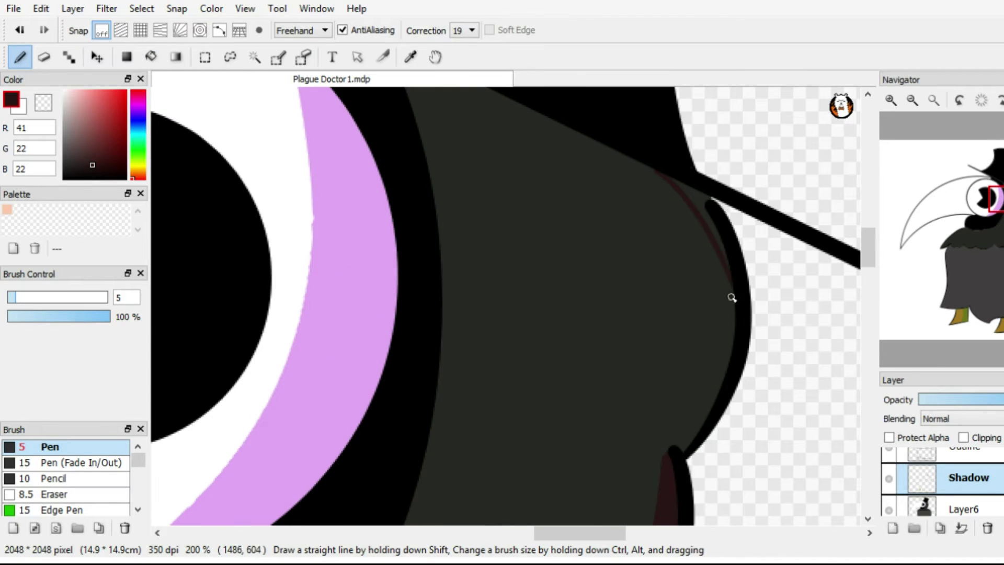
scroll(722, 268, "up", 2)
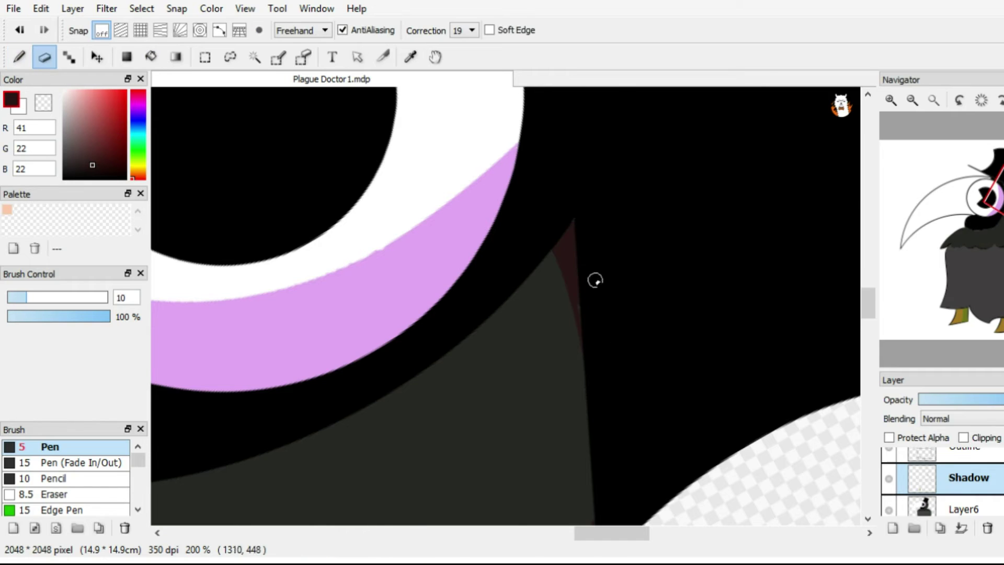
scroll(575, 313, "down", 2)
Sample the lilac colour of the eye's shadow (RGB 226, 168, 242).
left_click(922, 101)
left_click_drag(769, 329, 654, 375)
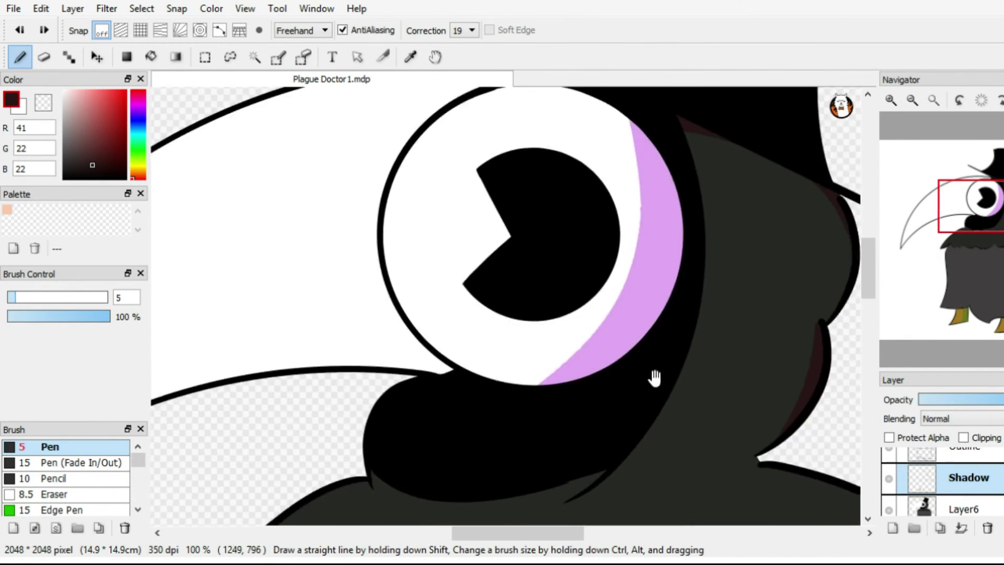
scroll(774, 225, "up", 3)
left_click(722, 251, "alt")
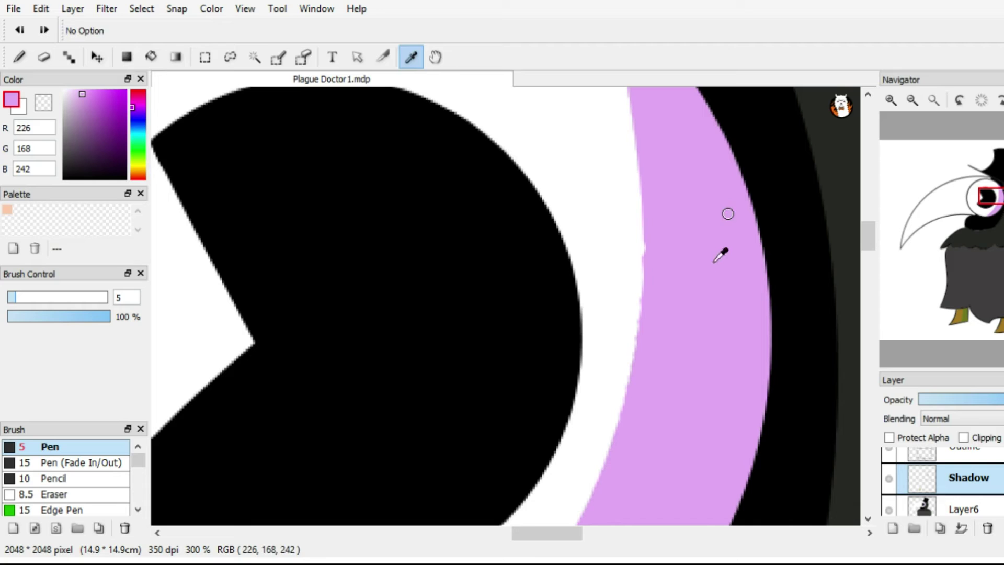
scroll(646, 250, "down", 4)
Sample the robe's grey and shift it to a dark red shadow colour (RGB 108, 38, 30), testing strokes on the robe.
left_click(634, 240, "alt")
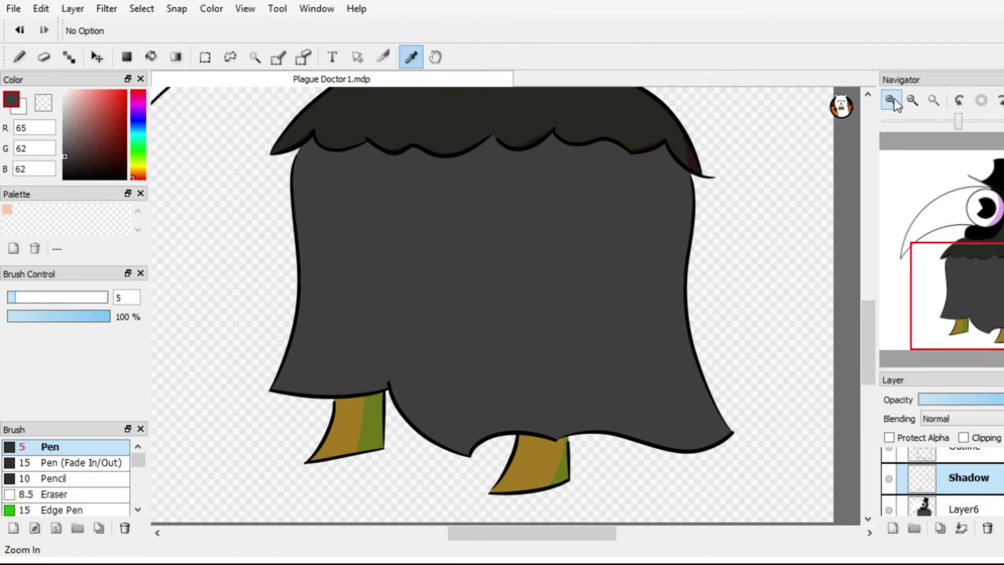
scroll(517, 196, "up", 1)
left_click_drag(80, 153, 64, 91)
left_click_drag(618, 160, 596, 283)
left_click(81, 149)
left_click(107, 149)
left_click_drag(594, 153, 570, 316)
left_click(109, 141)
Add a dark red filled shadow along the robe's rear edge down to the hem corner and erase the overshoot.
scroll(658, 263, "up", 3)
key("f")
mouse_move(635, 199)
left_mouse_down()
mouse_move(722, 366)
mouse_move(744, 475)
left_mouse_up()
key("e")
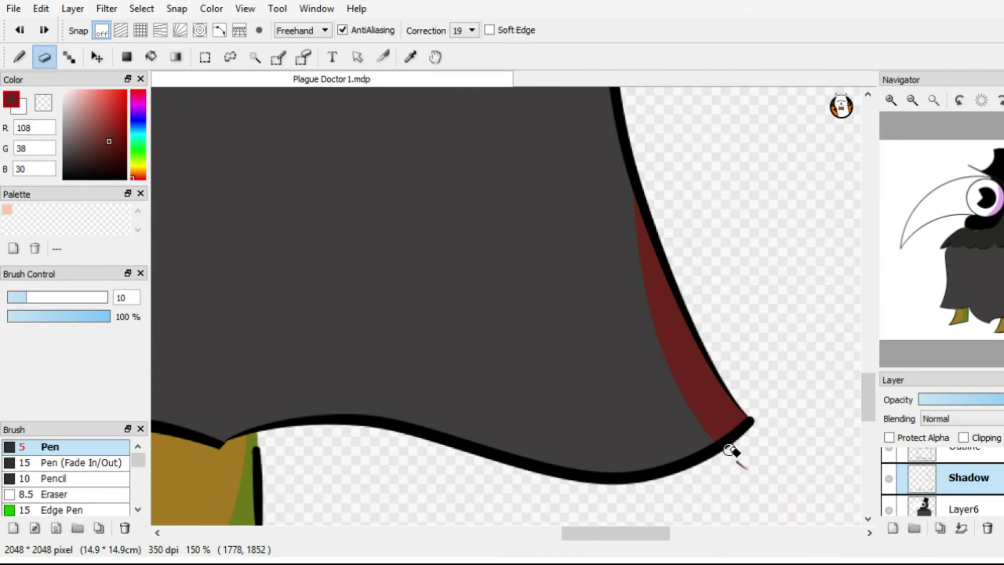
Draw a curved dark red shadow edge above the robe's hem between the two feet, replacing the short first stroke.
scroll(729, 450, "left", 10)
key("b")
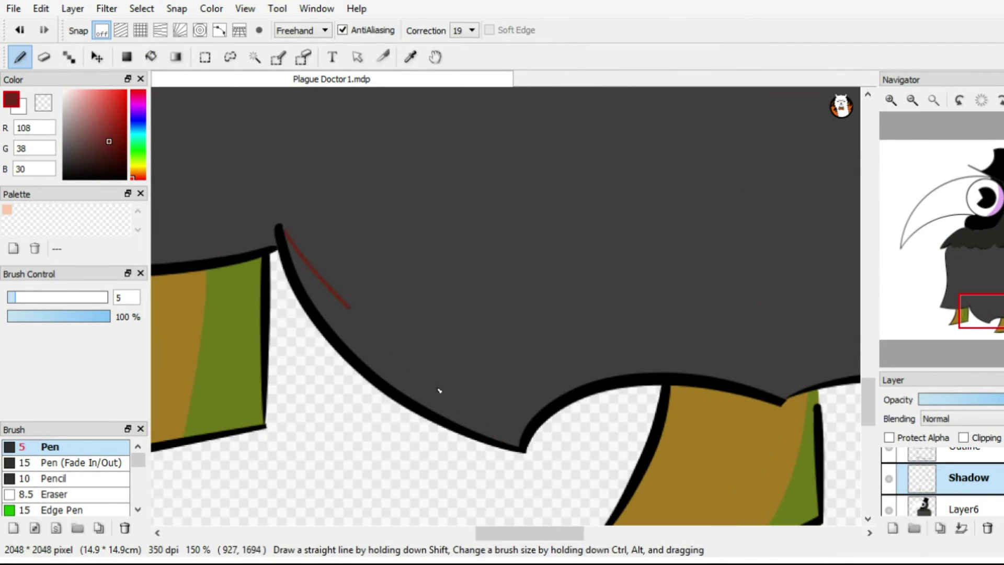
key("ctrl+z")
left_click_drag(284, 224, 549, 404)
Lasso the curved shadow edge between the feet, nudge it with Transform, and fill the area below it with dark red.
key("l")
mouse_move(309, 206)
left_mouse_down()
mouse_move(549, 471)
mouse_move(251, 314)
left_mouse_up()
key("ctrl+t")
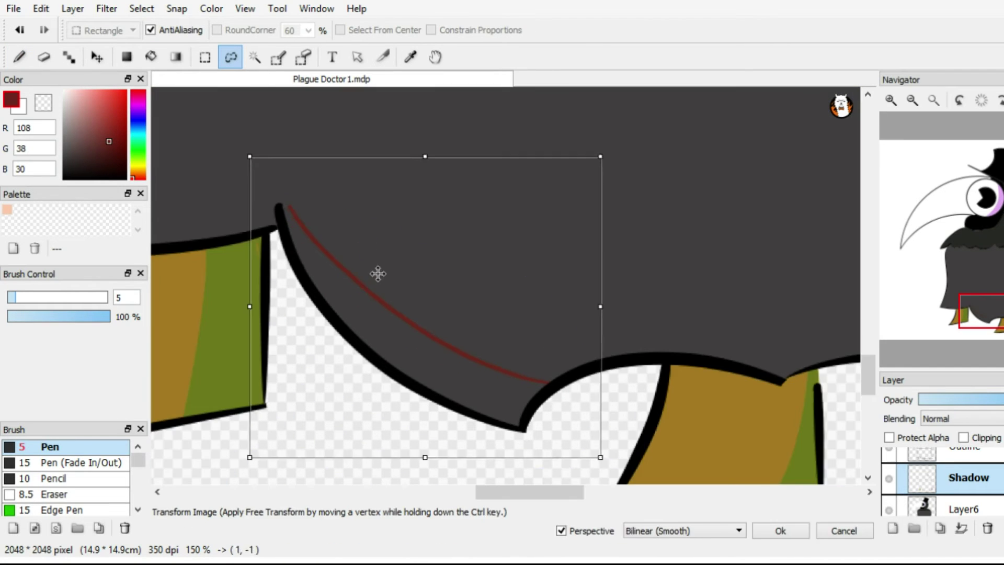
key("Return")
key("g")
left_click(294, 249)
key("b")
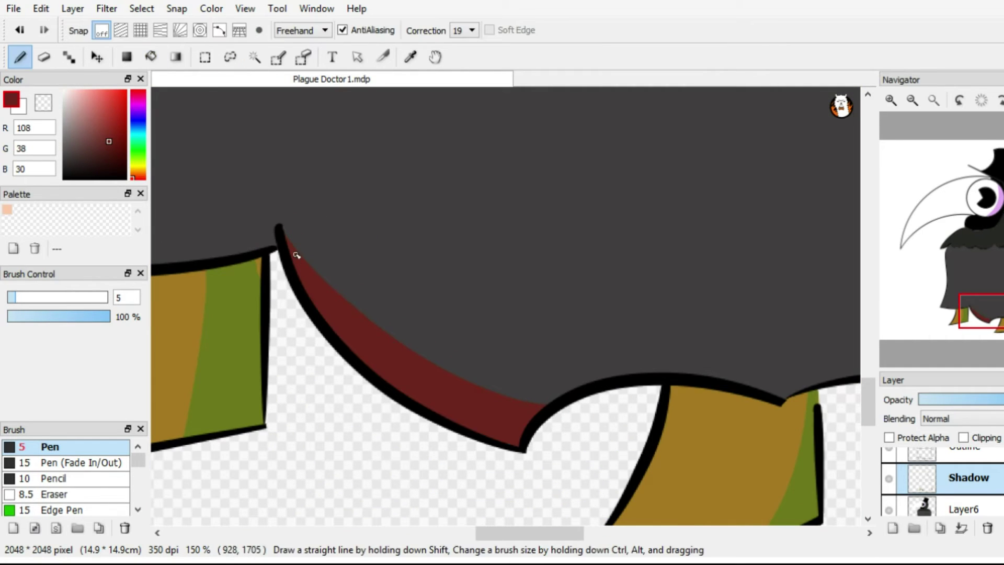
Add a small dark red filled shadow to the robe at the notch above the front foot.
scroll(453, 294, "up", 3)
scroll(453, 293, "left", 7)
left_click(959, 100)
key("g")
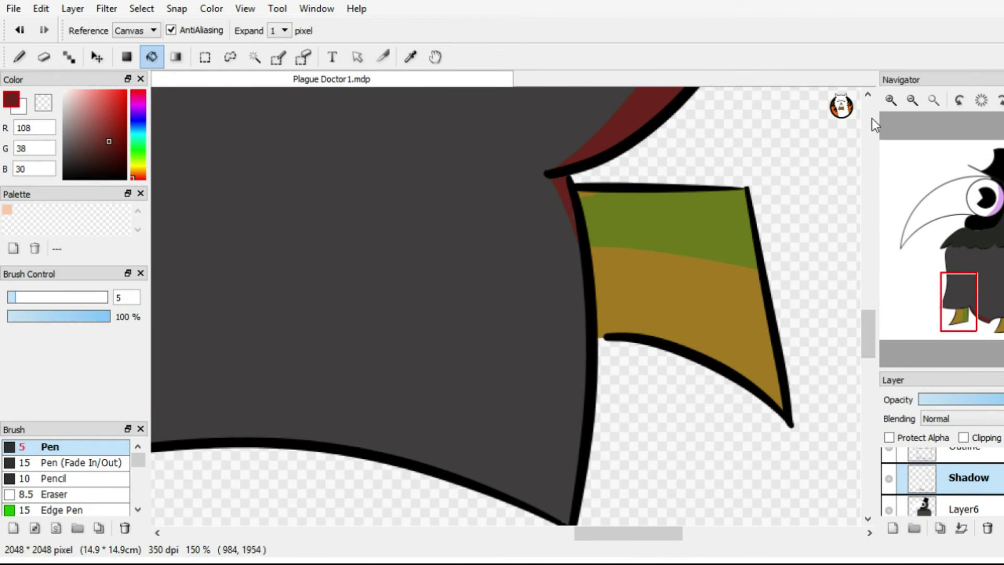
Sample the front foot's olive green and paint over the brown sliver at the shadow's upper corner.
key("b")
scroll(632, 242, "up", 2)
scroll(621, 240, "up", 2)
scroll(621, 240, "right", 3)
scroll(468, 271, "right", 3)
left_click(468, 271, "alt")
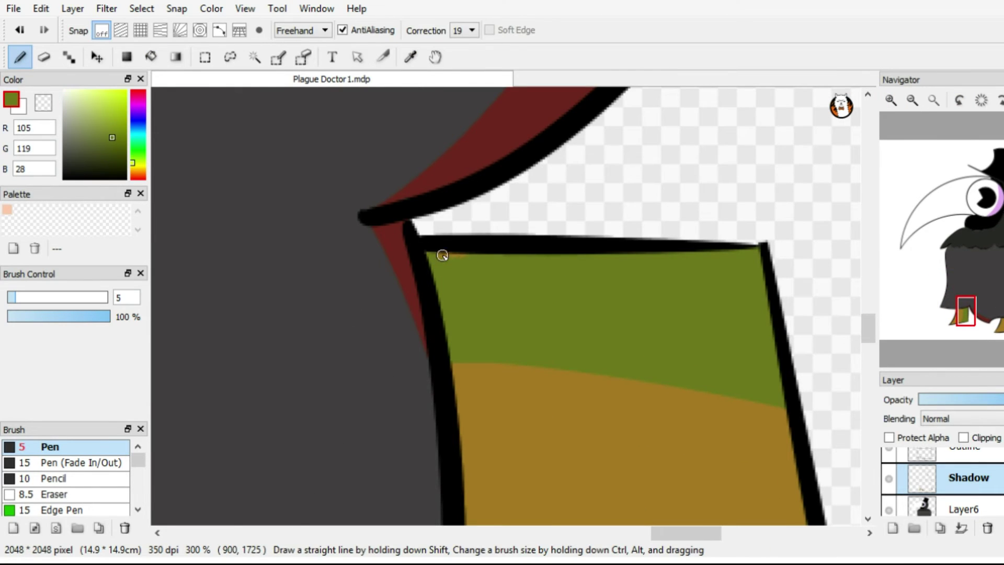
Sample the robe's dark red shadow colour (RGB 108, 38, 30) again for the Pen.
key("i")
left_click(449, 226)
left_click(913, 100)
left_click(891, 100)
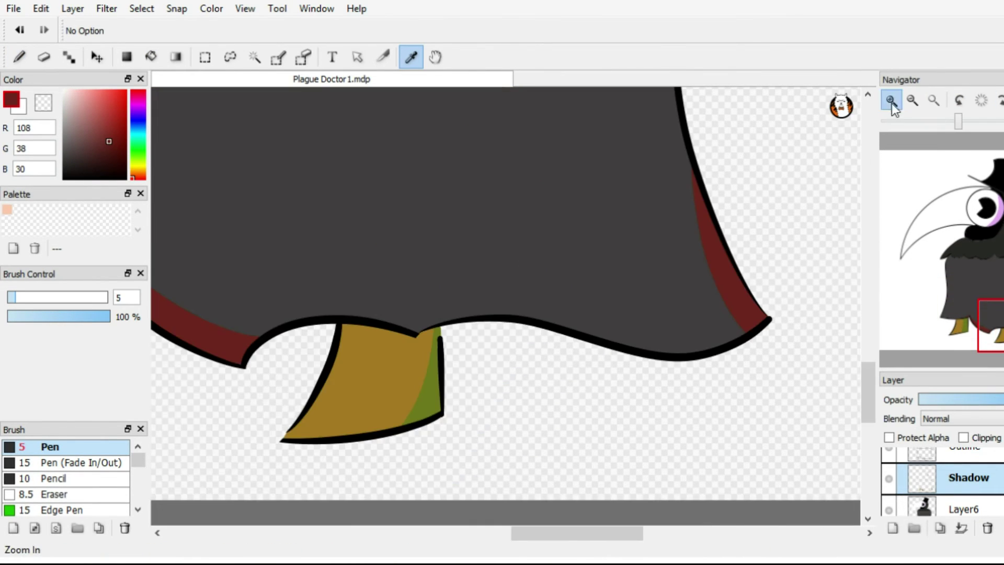
left_click(893, 103)
key("b")
Draw a dark red shadow edge along the robe's rear hem curve behind the second foot and fill it.
scroll(528, 258, "left", 3)
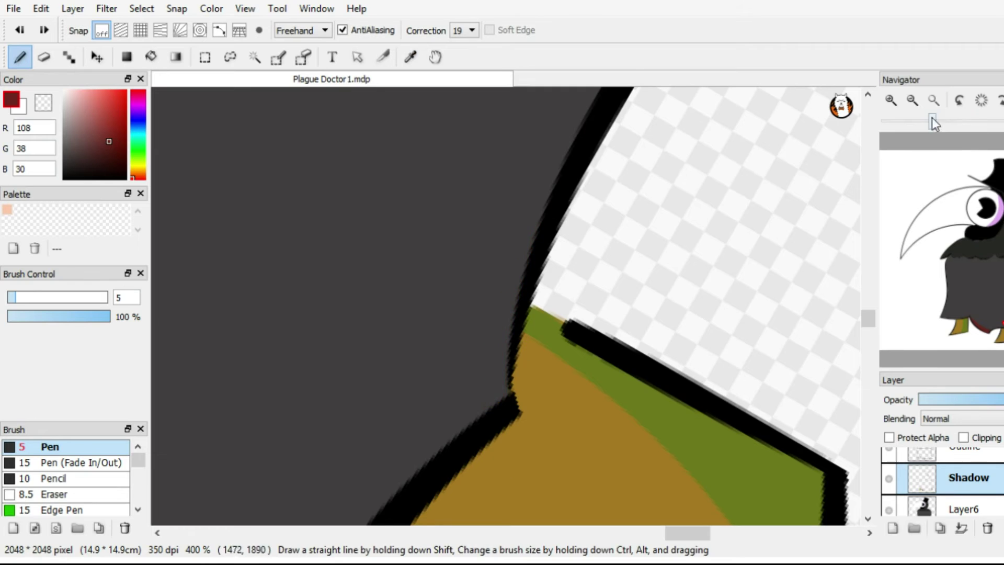
scroll(503, 424, "down", 6)
scroll(586, 297, "up", 5)
scroll(585, 297, "up", 1)
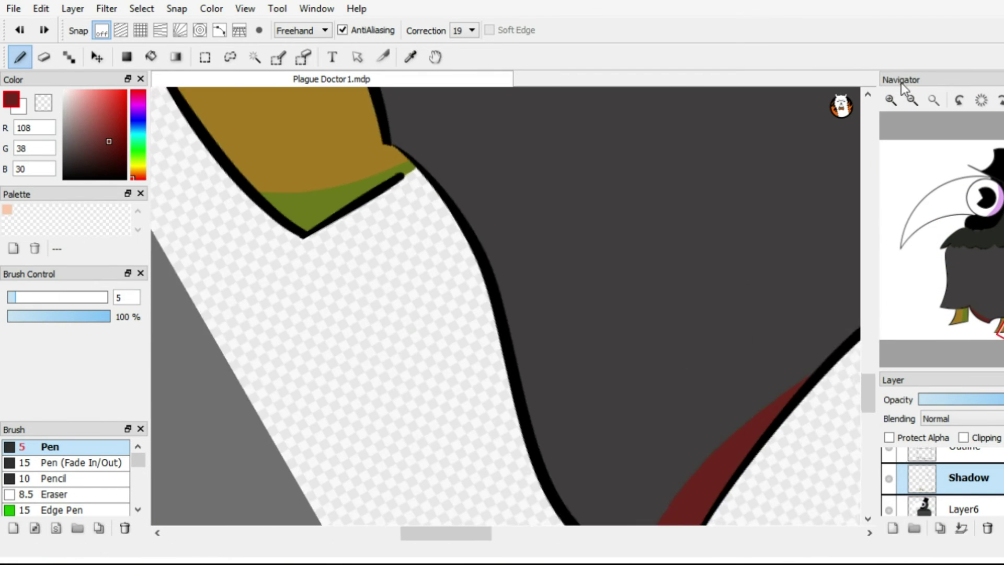
left_click_drag(598, 341, 500, 217)
key("g")
left_click(552, 351)
key("b")
scroll(658, 312, "down", 3)
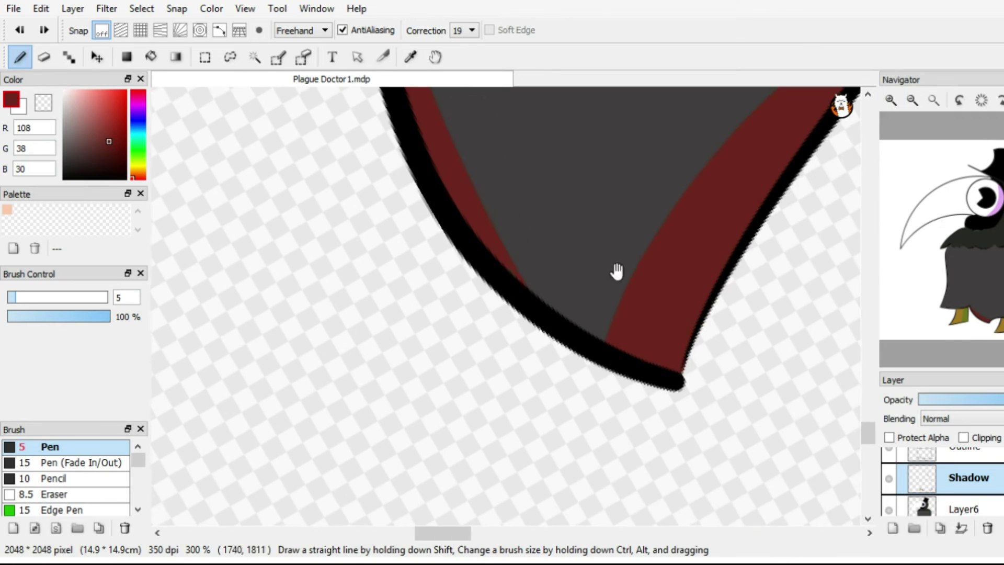
Recolour the filled shadows along the robe's lower hem with a muted brownish red, RGB 90, 57, 54.
scroll(623, 172, "up", 3)
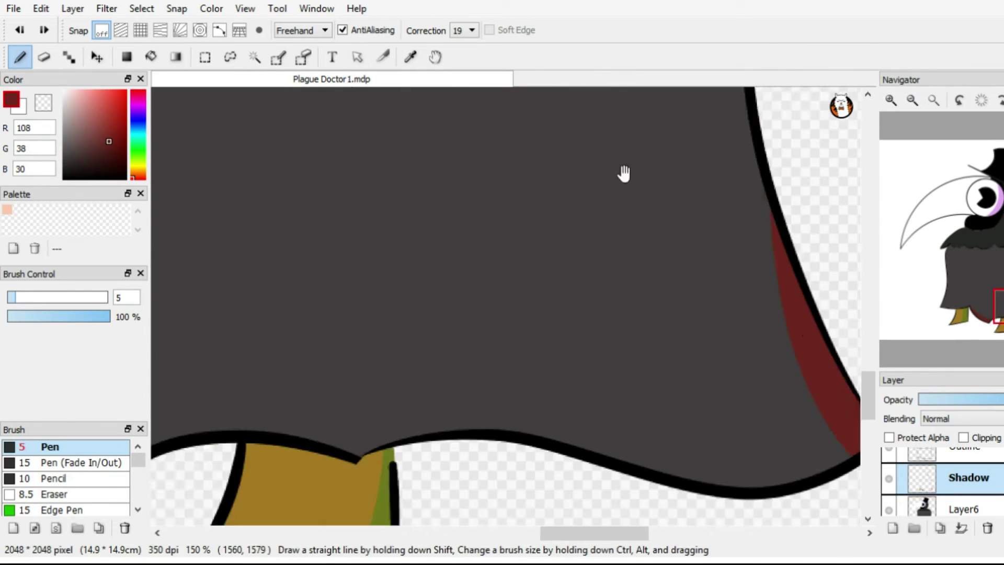
left_click_drag(623, 172, 449, 423)
left_click_drag(466, 245, 484, 144)
scroll(483, 126, "up", 2)
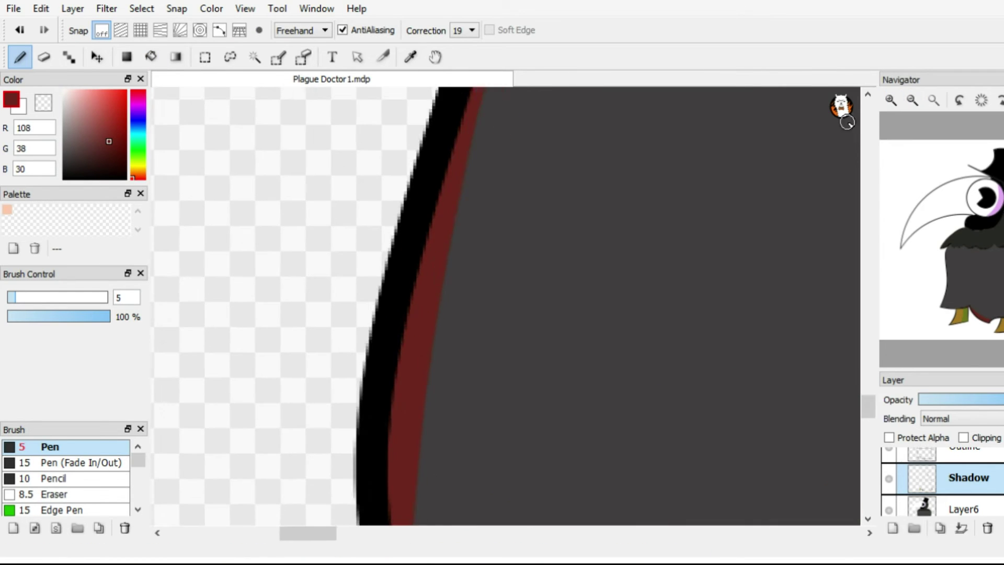
scroll(470, 246, "down", 6)
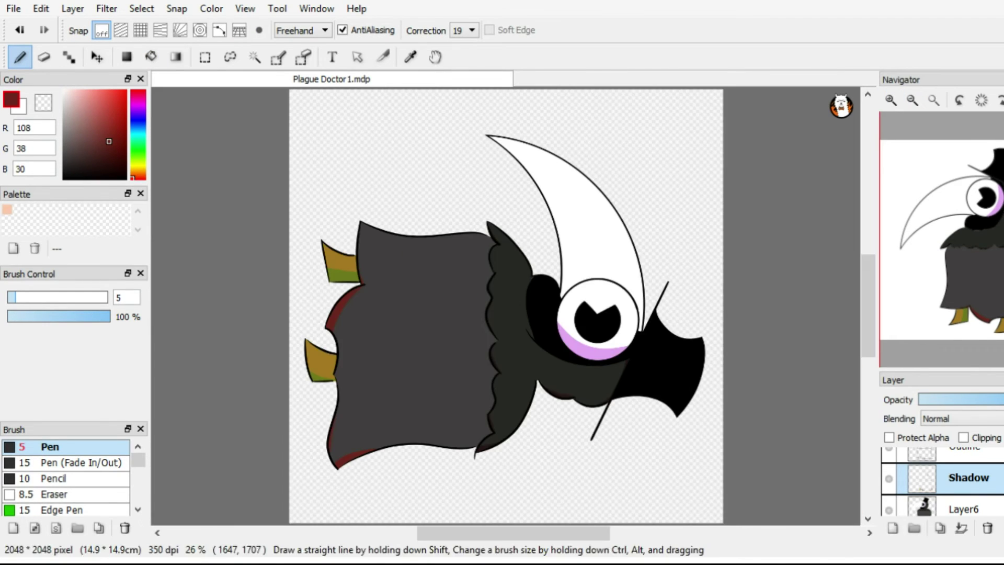
left_click(891, 100)
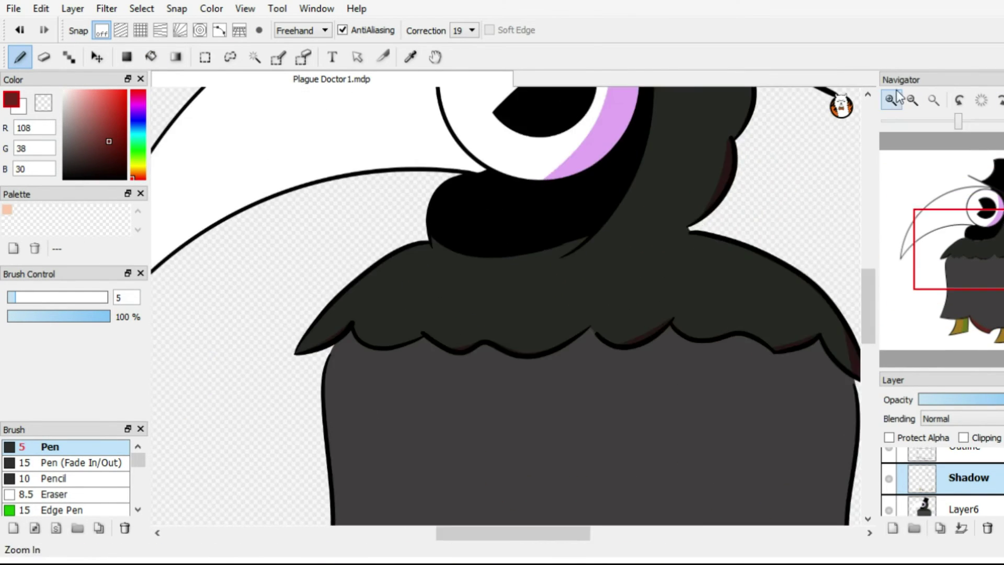
left_click(967, 309)
key("alt")
left_click(394, 299)
left_click(466, 343)
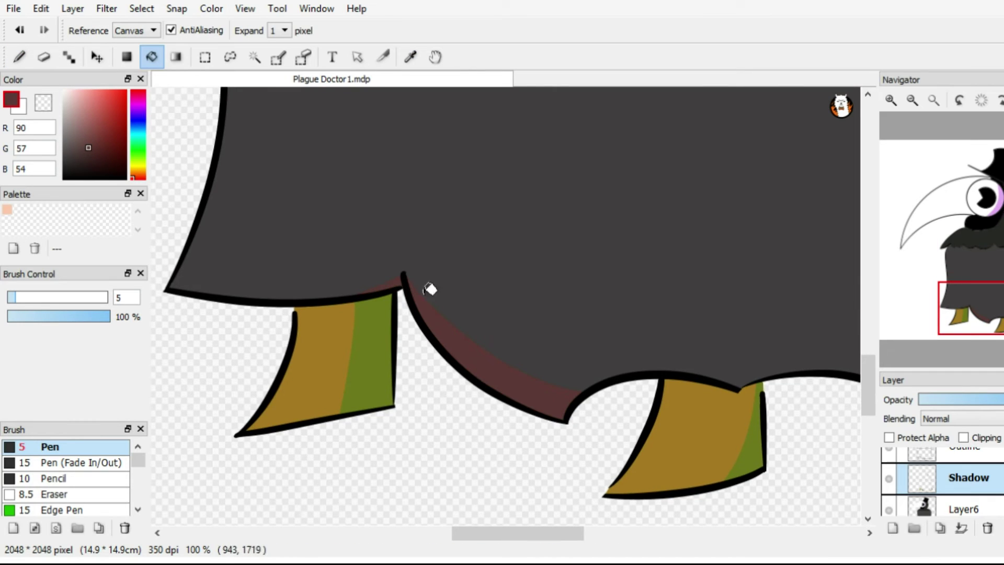
scroll(634, 399, "right", 5)
left_click(789, 388)
scroll(740, 135, "left", 4)
Add a muted red filled shadow on the robe's upper rear edge beneath the collar's pointed tip.
scroll(634, 222, "up", 8)
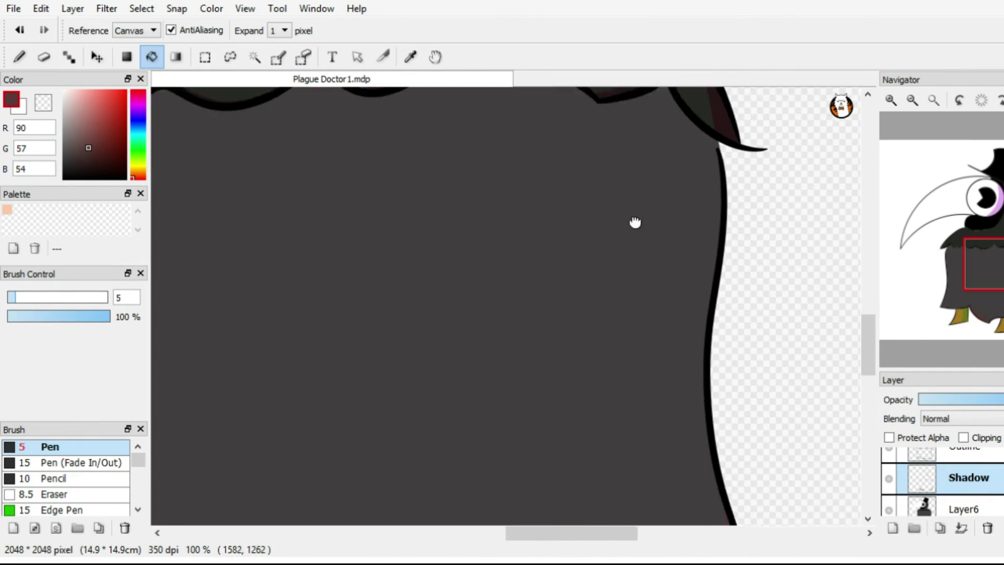
key("b")
key("g")
left_click_drag(703, 253, 637, 258)
scroll(713, 283, "up", 2)
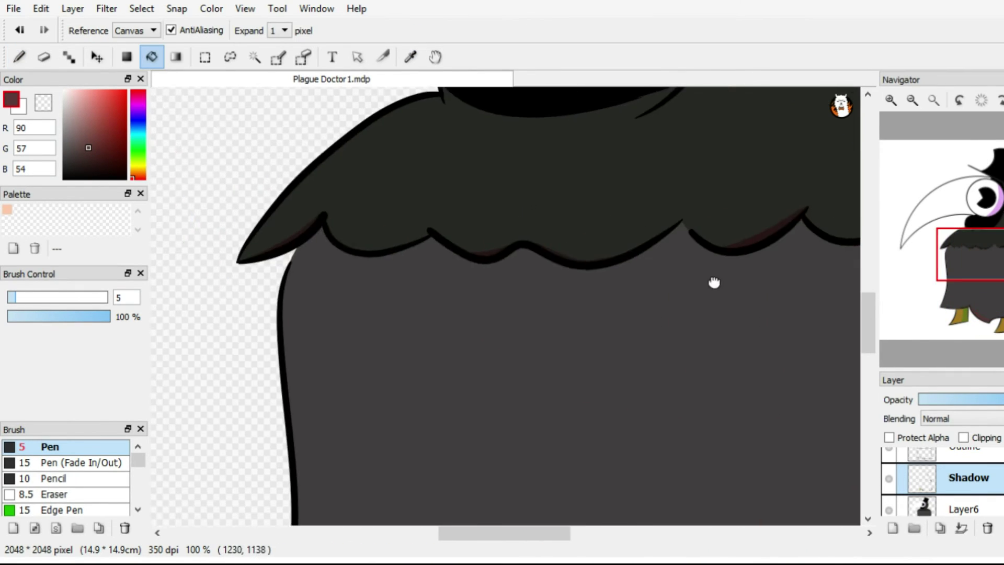
Draw a thin muted red shadow on the robe under the rearmost collar scallop and fill it.
scroll(735, 282, "up", 2)
left_click_drag(735, 283, 469, 293)
left_click(1000, 100)
key("b")
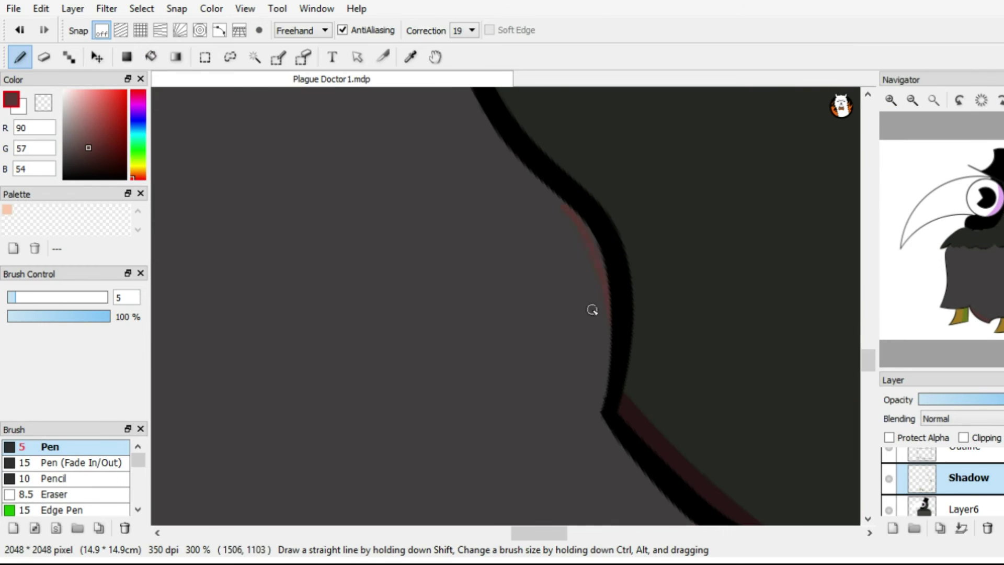
key("g")
left_click(601, 287)
key("b")
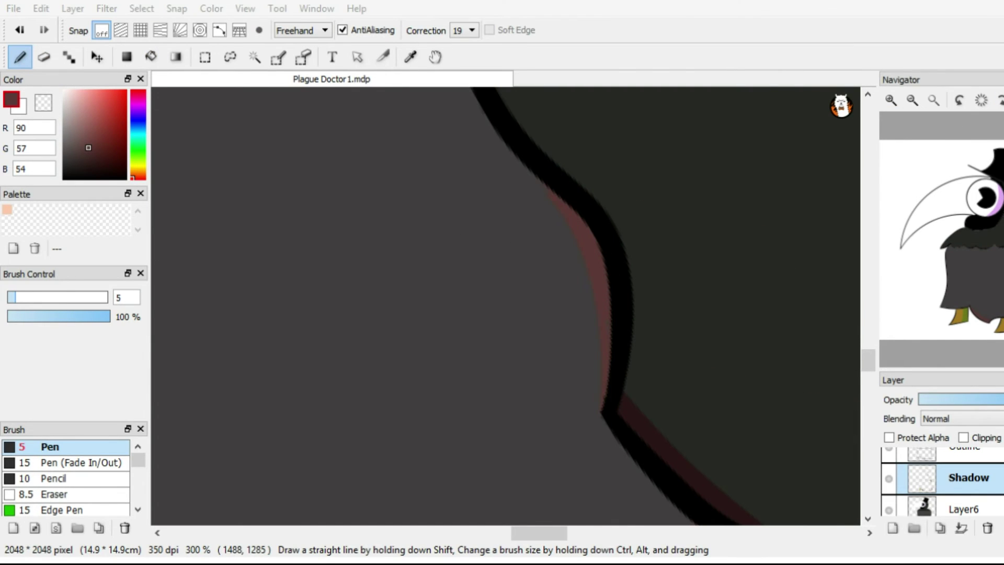
Draw and fill a matching muted red shadow on the robe beneath the collar's middle scallop.
scroll(415, 370, "left", 5)
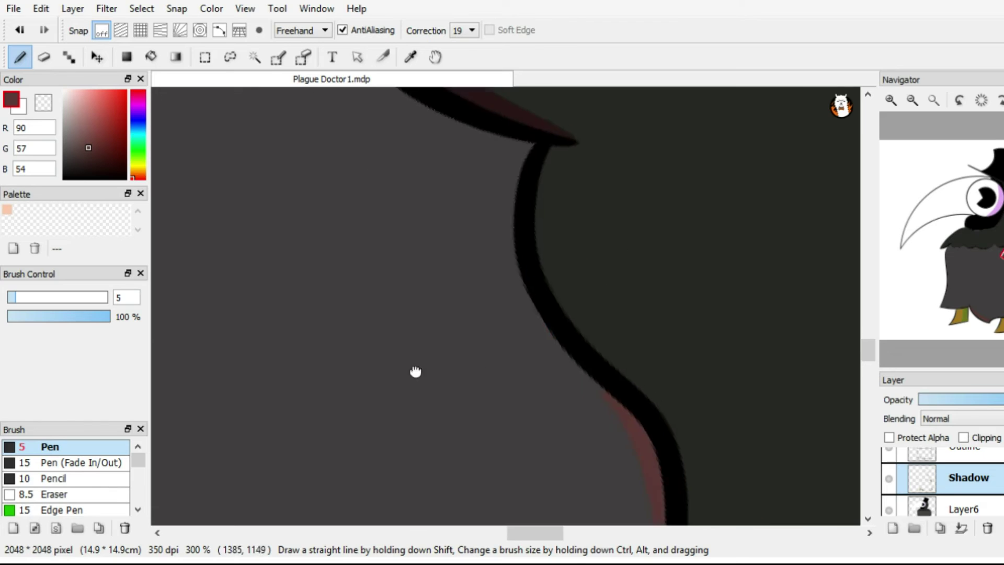
scroll(547, 242, "up", 2)
key("g")
left_click(650, 396)
key("b")
scroll(684, 337, "up", 5)
scroll(580, 356, "left", 5)
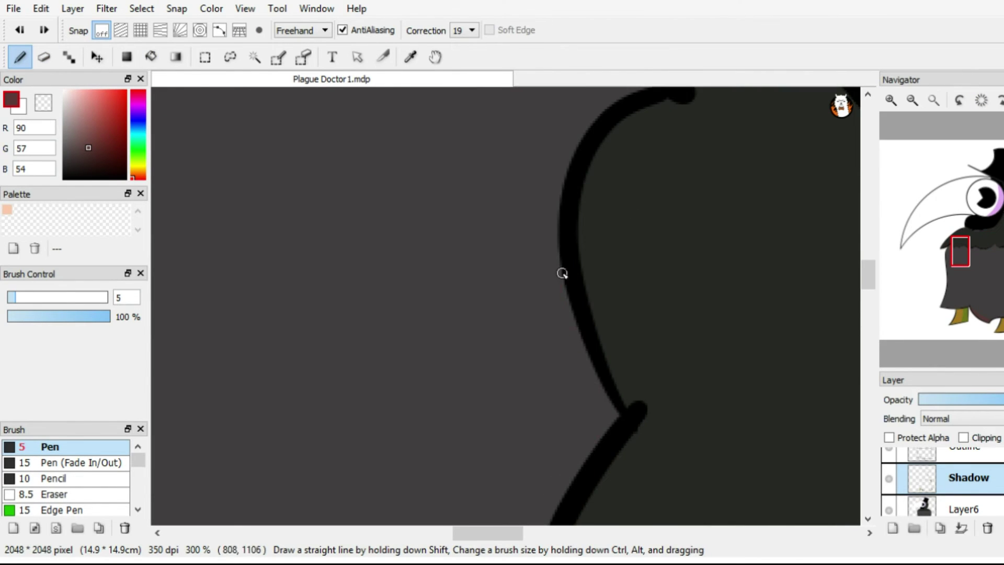
Add a small muted red filled shadow on the robe beneath the collar's front scallop.
scroll(567, 278, "up", 3)
key("g")
key("b")
scroll(620, 419, "up", 3)
scroll(621, 419, "down", 5)
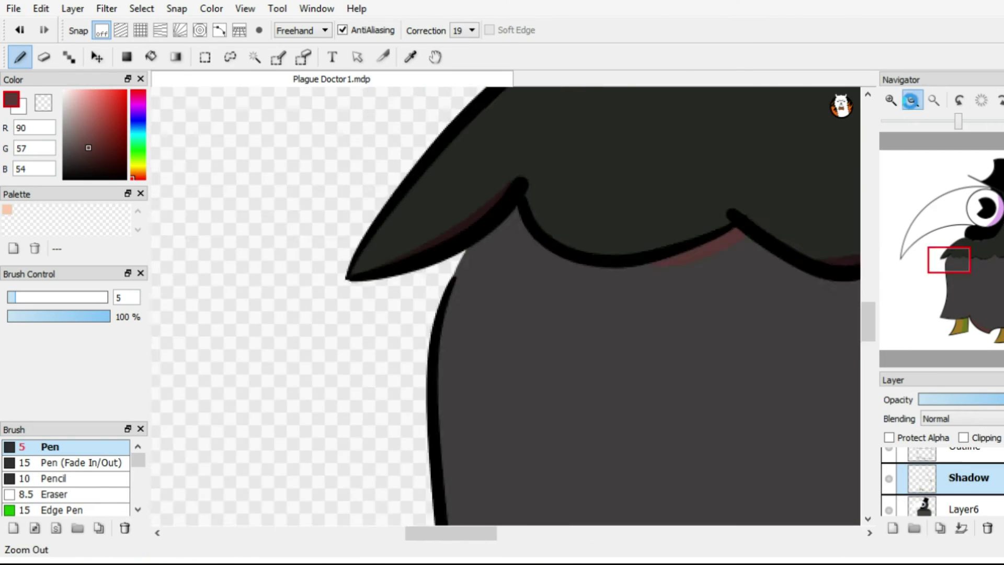
Sample the hat's black and mix a grey shadow colour, RGB 93, 88, 94, for the Pen.
scroll(710, 321, "up", 1)
scroll(652, 152, "down", 5)
scroll(635, 328, "up", 8)
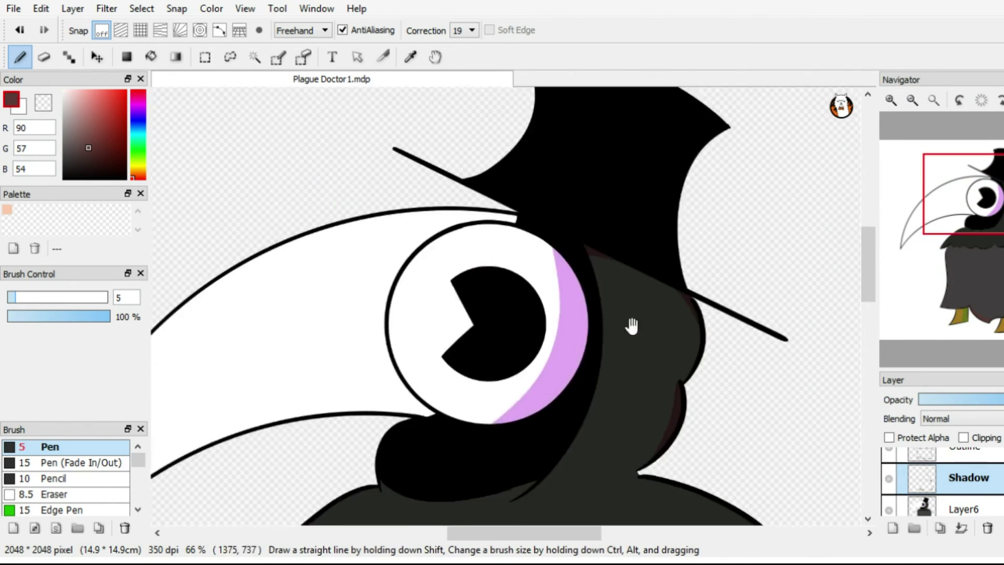
left_click(891, 99)
scroll(440, 253, "down", 4)
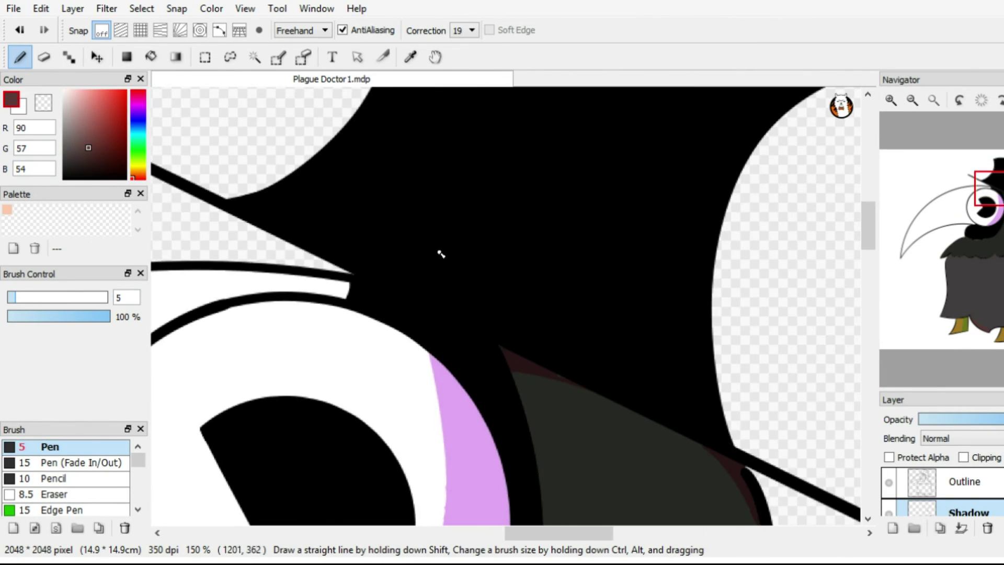
key("i")
left_click(439, 254)
left_click(136, 148)
left_click(136, 117)
left_click(79, 136)
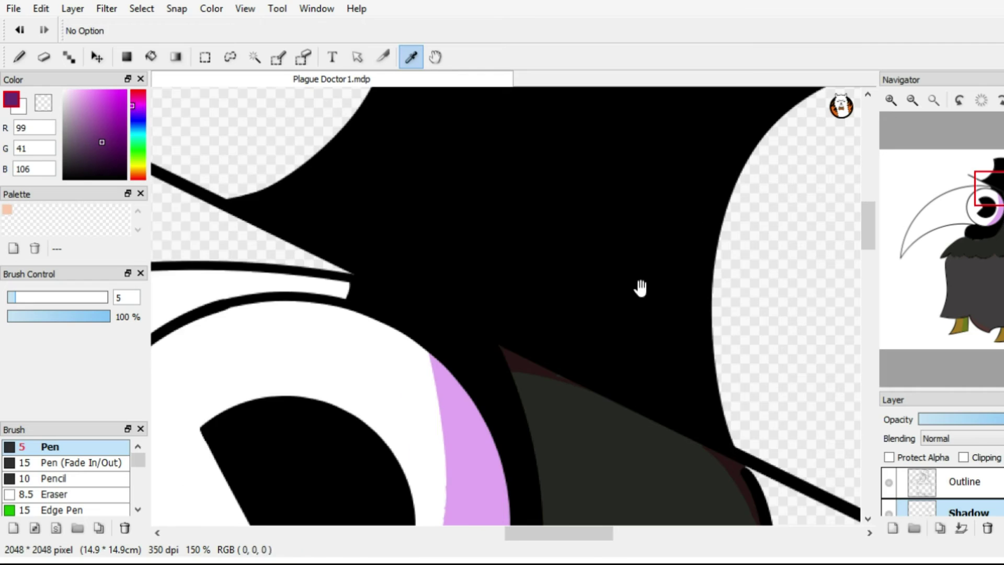
left_click_drag(641, 288, 536, 227)
key("p")
left_click_drag(597, 273, 599, 366)
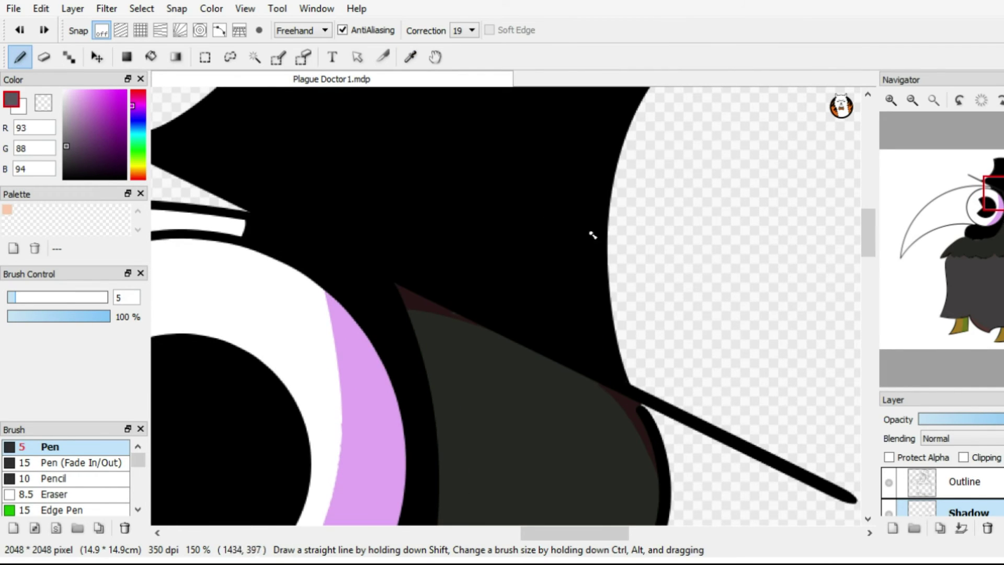
Try several grey filled shadow shapes at the rear tip of the hat's crown, undoing each attempt.
scroll(593, 235, "up", 3)
left_click_drag(628, 209, 651, 279)
key("g")
left_click(680, 250)
key("ctrl+z")
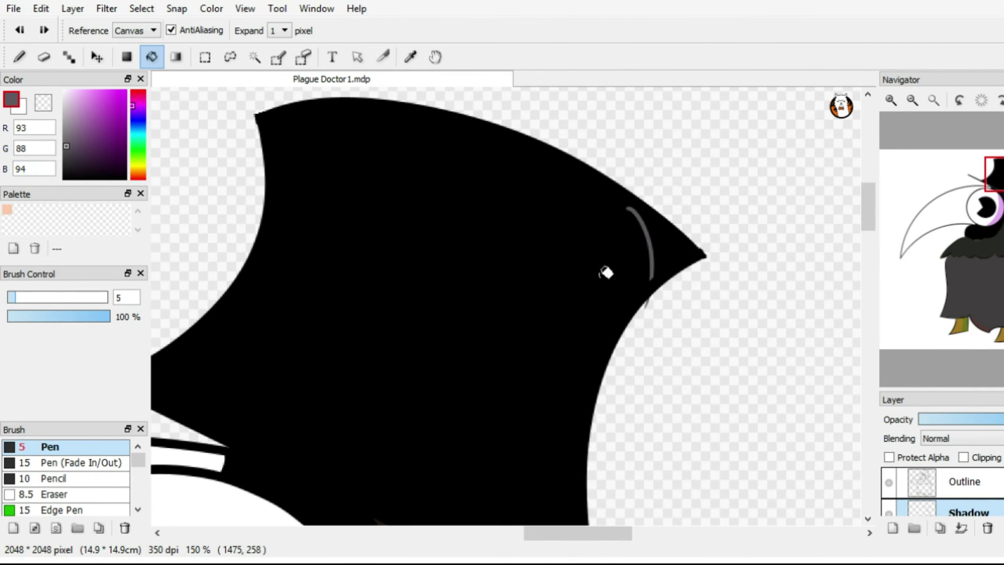
key("p")
left_click_drag(629, 205, 666, 265)
key("g")
left_click(679, 279)
key("ctrl+z")
key("ctrl+z")
key("p")
left_click_drag(623, 169, 668, 253)
key("g")
left_click(685, 243)
key("ctrl+z")
key("ctrl+z")
Switch the Pen to white and draw a thin highlight line down the robe's front edge.
mouse_move(580, 216)
left_mouse_down()
mouse_move(682, 284)
mouse_move(731, 260)
mouse_move(778, 330)
mouse_move(778, 176)
left_mouse_up()
key("p")
key("x")
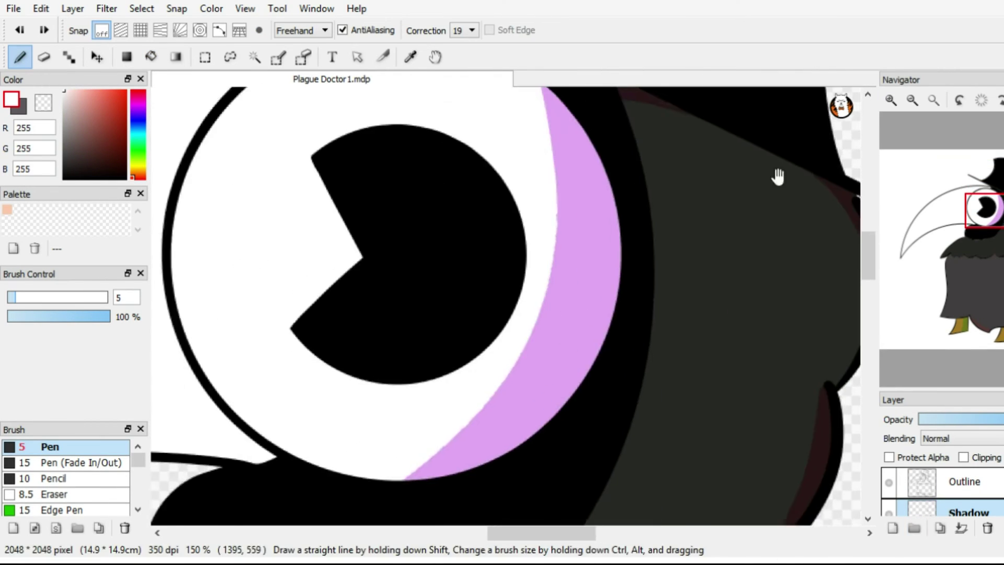
scroll(778, 177, "down", 2)
left_click(890, 99)
left_click_drag(388, 155, 390, 432)
left_click_drag(375, 155, 360, 496)
left_click_drag(356, 520, 388, 344)
Undo the short white dashes and draw a single white highlight stroke along the front foot.
left_click_drag(480, 481, 439, 301)
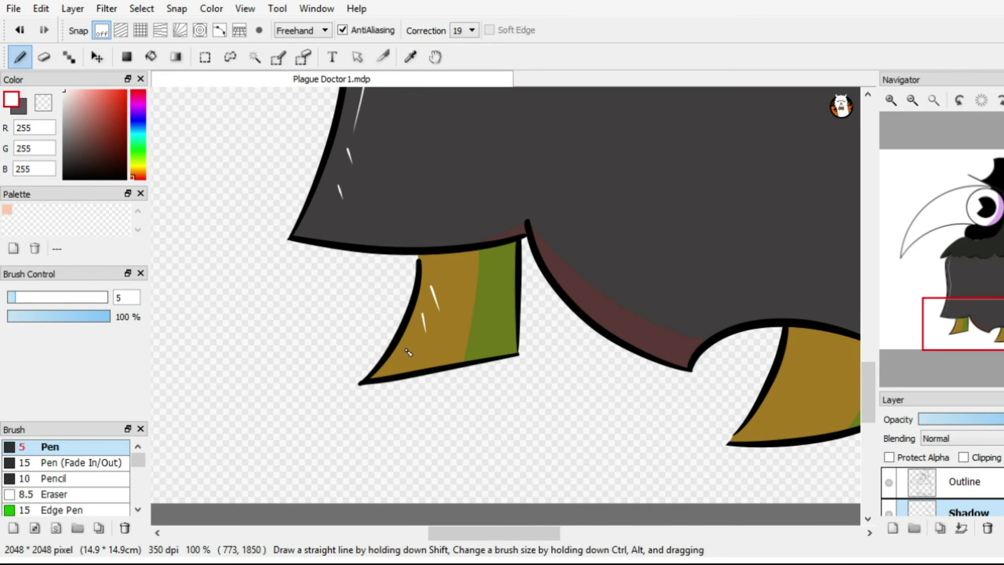
key("ctrl+z")
key("ctrl+z")
scroll(434, 335, "up", 1)
left_click_drag(775, 430, 600, 416)
mouse_move(612, 374)
left_mouse_down()
mouse_move(622, 387)
mouse_move(727, 337)
left_mouse_up()
left_click_drag(389, 290, 367, 343)
Draw a curved white highlight along the second foot's front edge, redoing the stroke until it follows the outline.
left_click_drag(766, 357, 727, 409)
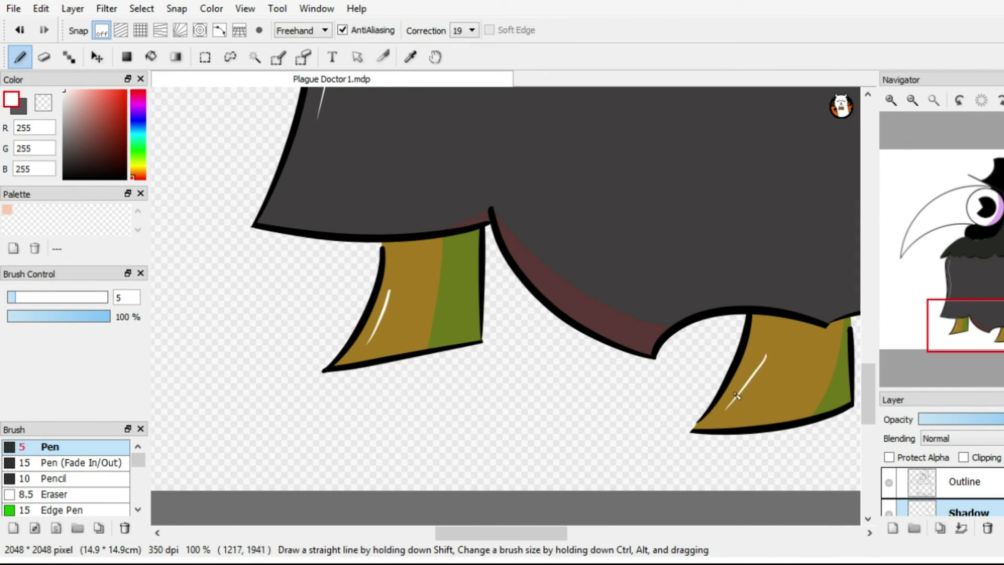
left_click_drag(759, 364, 734, 407)
left_click_drag(787, 379, 670, 376)
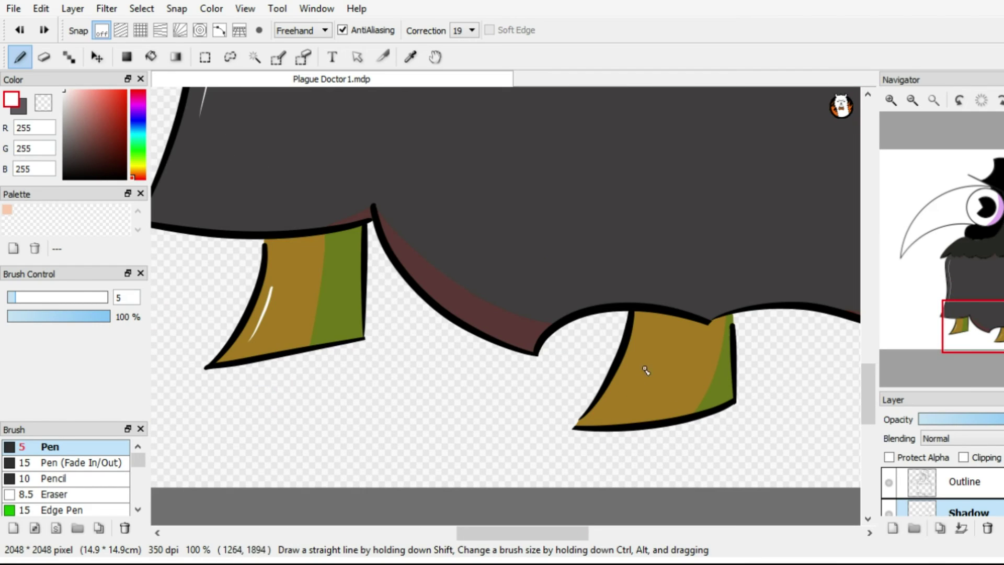
scroll(693, 369, "up", 2)
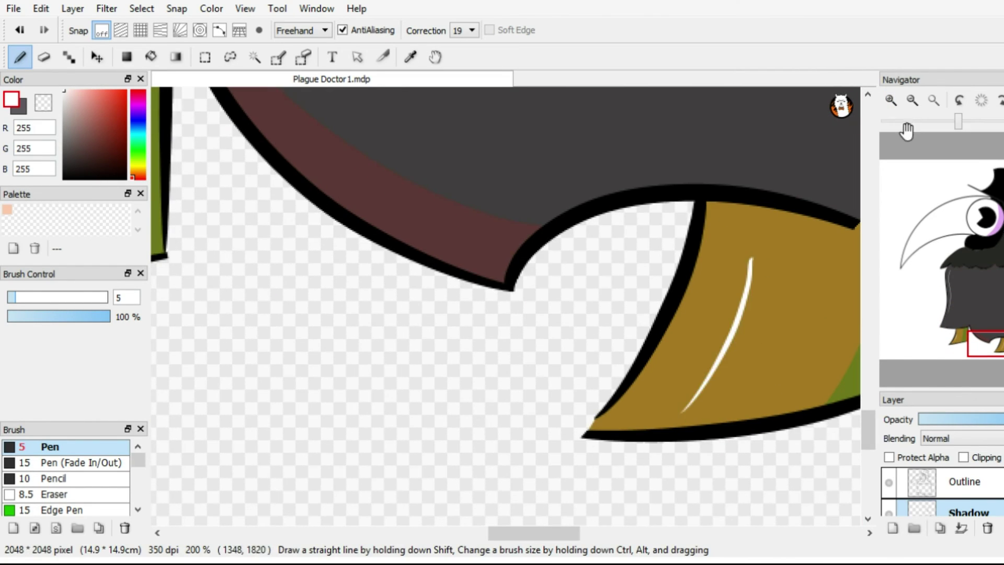
Draw curved white highlight lines along the front edges of the hat's crown and the collar.
scroll(767, 372, "down", 3)
scroll(767, 372, "up", 3)
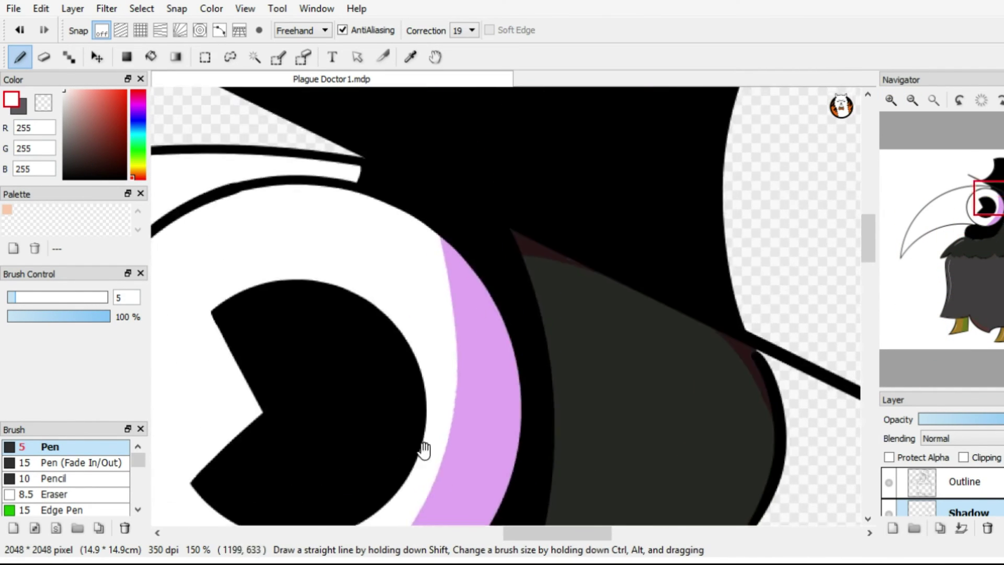
left_click_drag(526, 179, 421, 418)
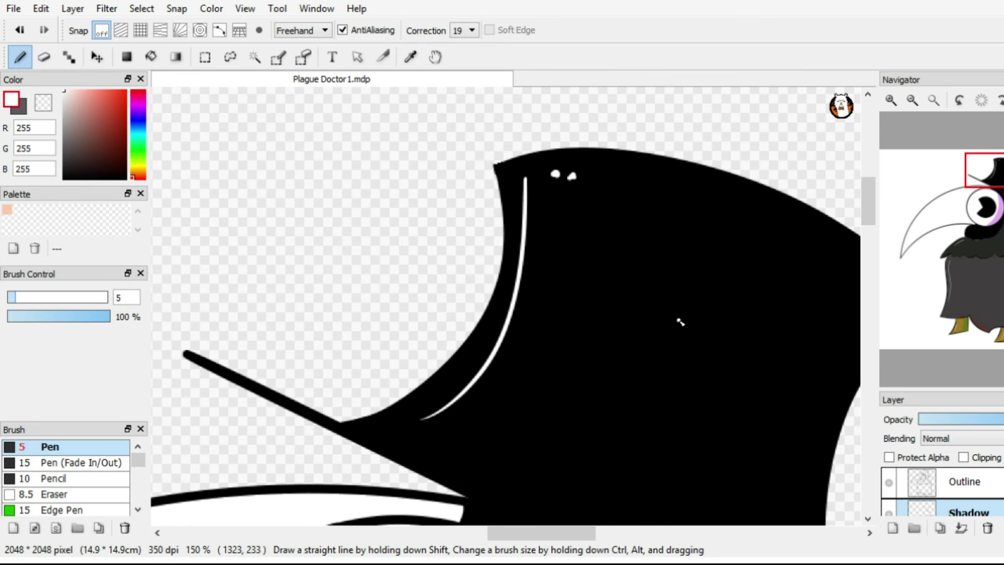
scroll(680, 322, "down", 3)
scroll(505, 306, "up", 4)
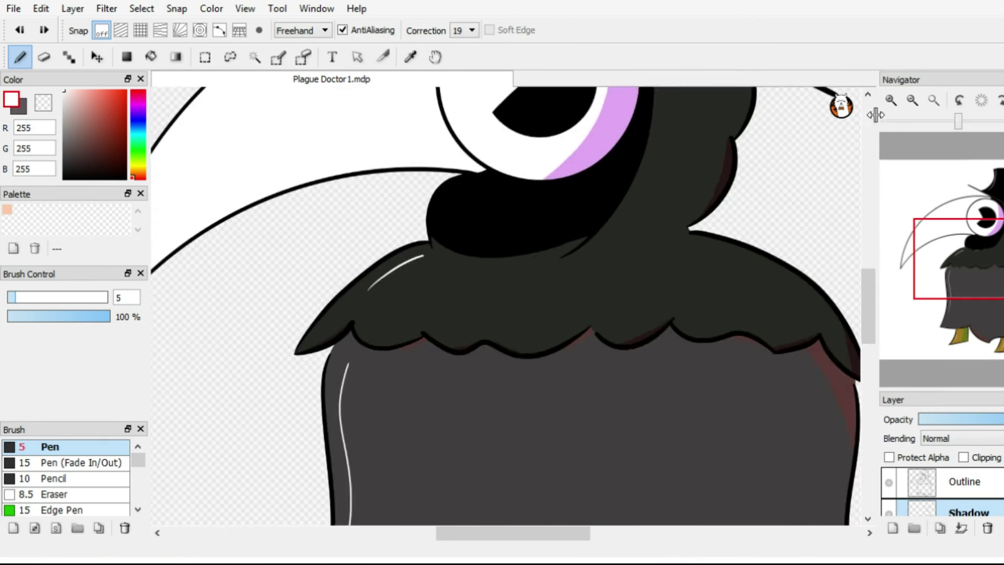
Sample the beak's white and pick a dusty pink shadow colour, RGB 209, 172, 166, for the Pen.
scroll(505, 306, "down", 1)
key("i")
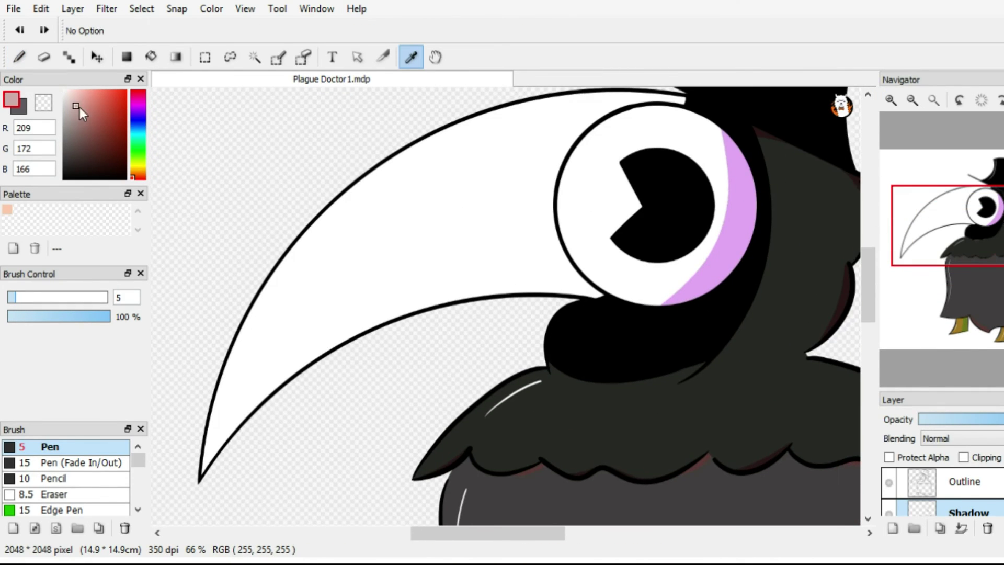
left_click_drag(670, 187, 482, 202)
key("b")
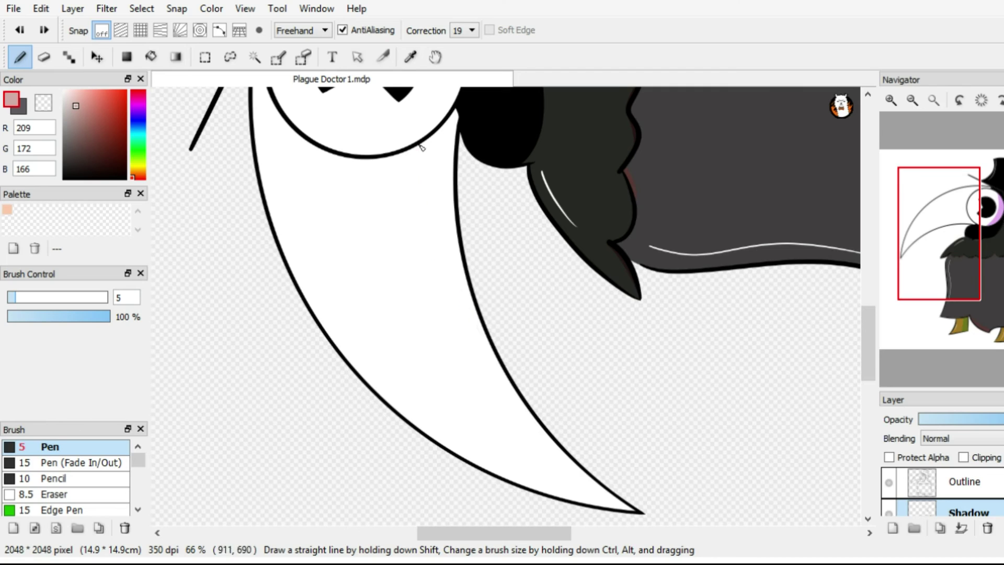
Draw a dusty pink shadow along the beak's lower edge beside the eye, fill it and clean it up.
key("g")
left_click(463, 212)
key("e")
scroll(492, 334, "up", 3)
key("b")
key("ctrl+0")
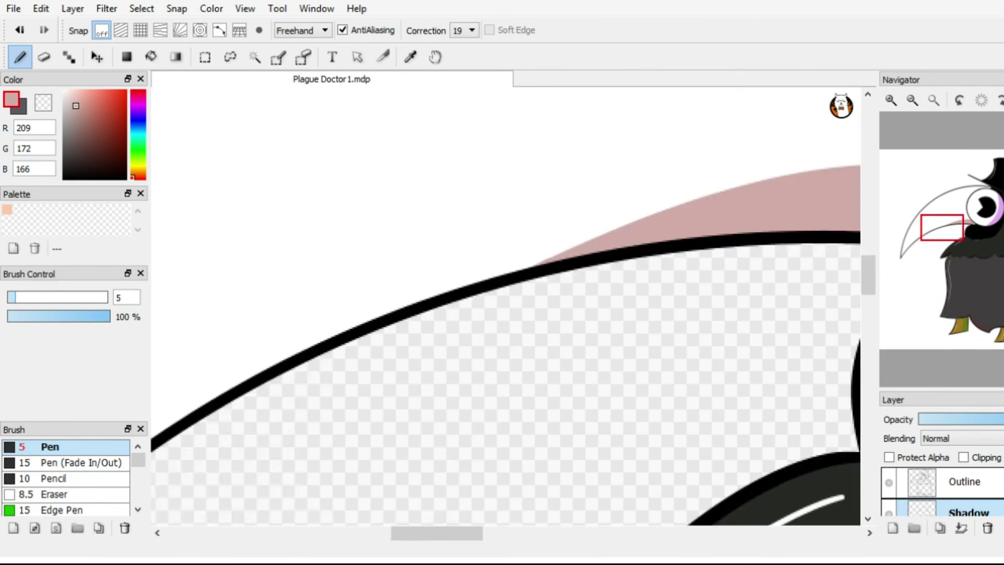
left_click(891, 100)
left_click_drag(697, 375, 681, 348)
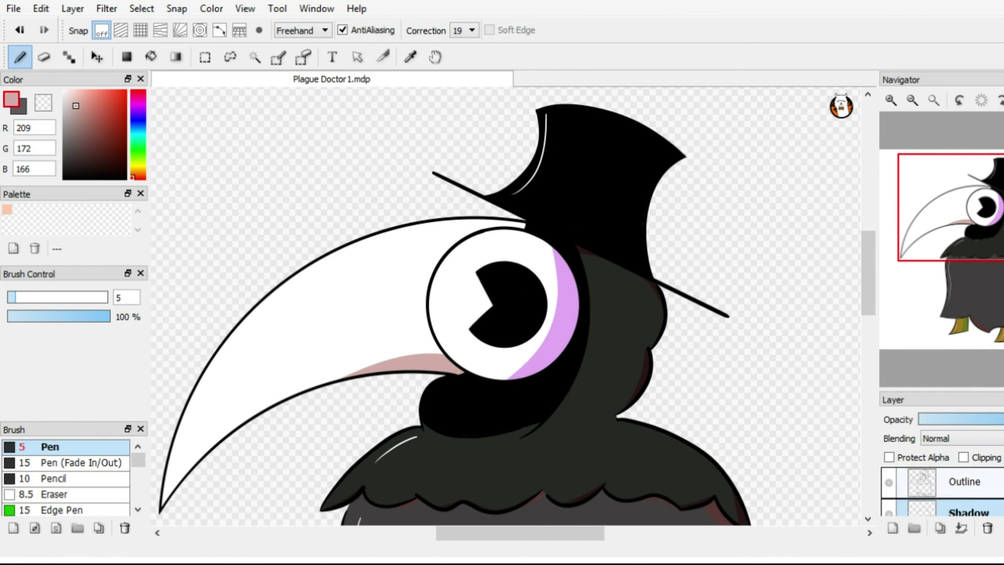
Merge the drawing's layers into Layer6 and save the picture as Plague Doctor 1.png.
left_click(961, 527)
left_click(989, 528)
key("ctrl+minus")
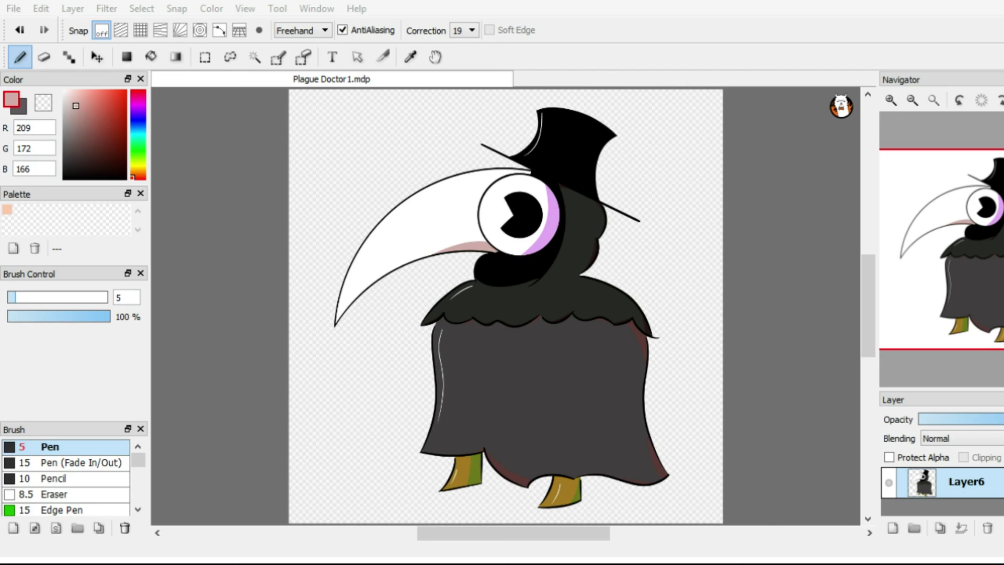
Add a new layer and set up the Particle brush at size 200 in green, RGB 107, 186, 134.
left_click(893, 528)
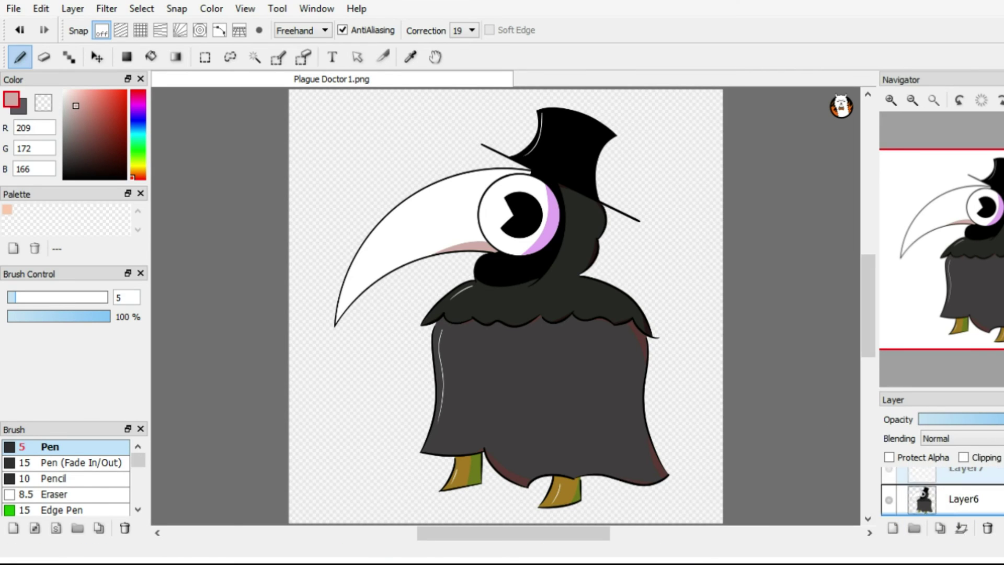
left_click(138, 145)
scroll(81, 476, "down", 5)
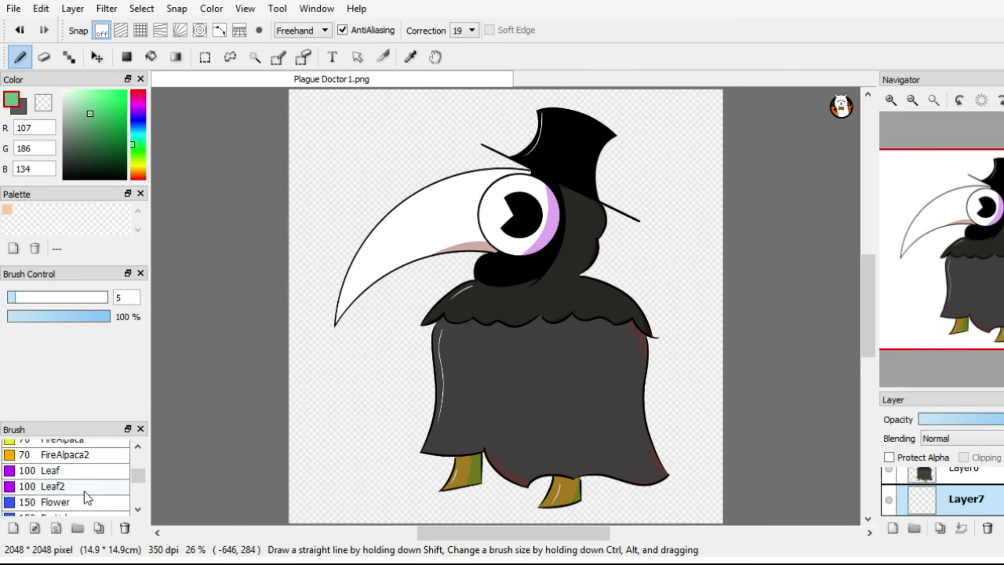
left_click(83, 494)
double_click(123, 298)
type("200")
key("Return")
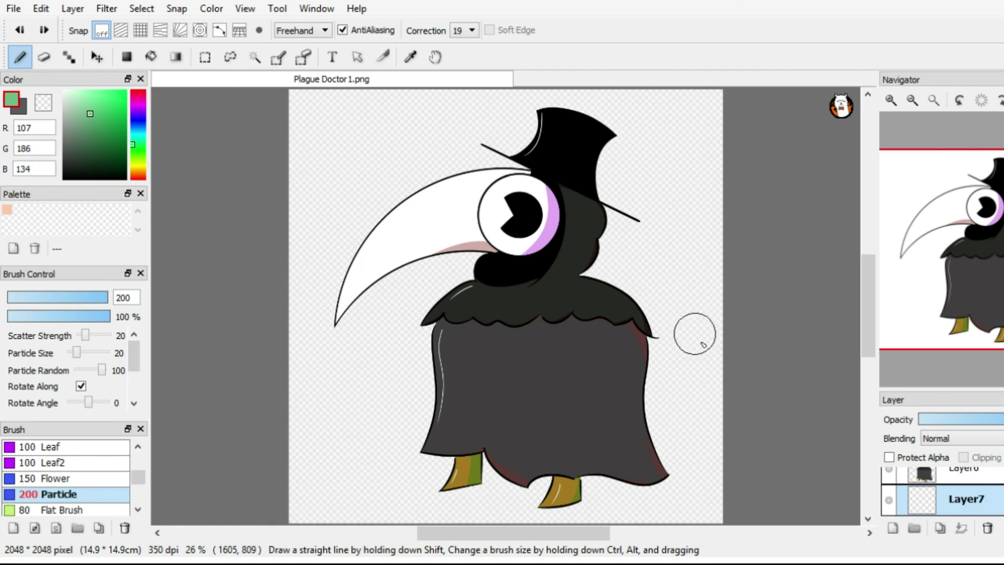
Hide Layer6 and scatter green particles across the canvas on Layer7.
left_click(891, 472)
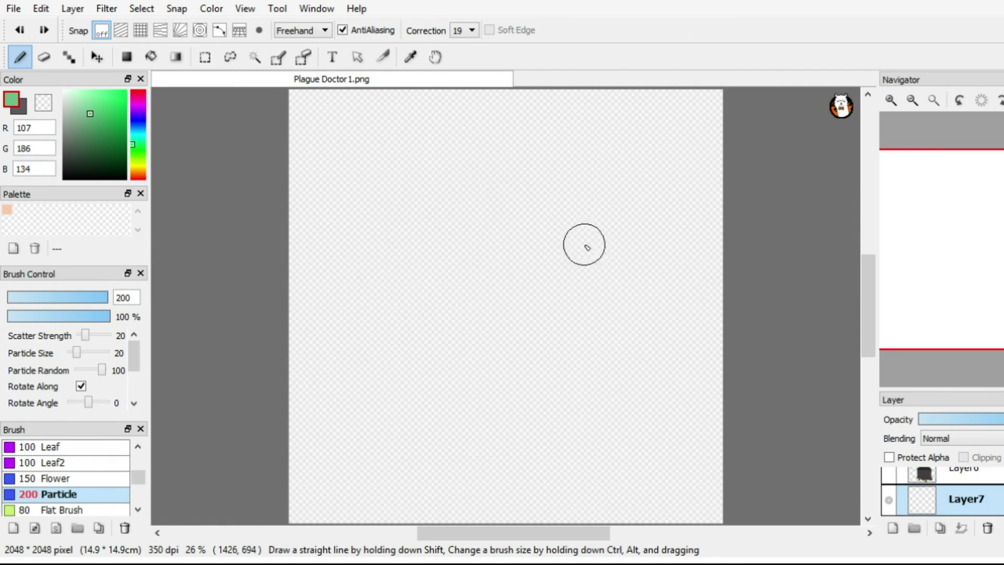
left_click(996, 502)
mouse_move(418, 445)
left_mouse_down()
mouse_move(386, 391)
mouse_move(469, 469)
mouse_move(345, 345)
left_mouse_up()
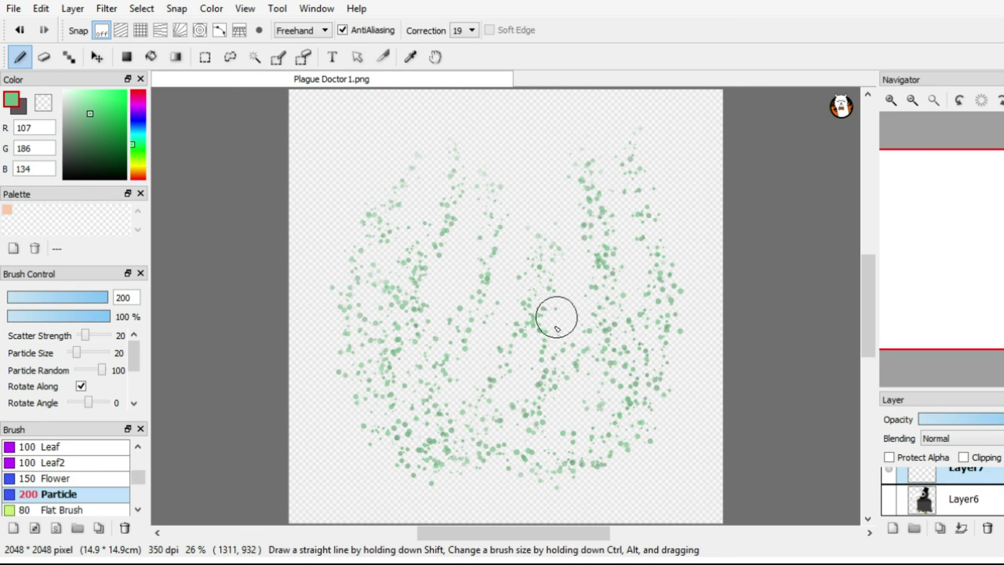
Show Layer6 again, place Layer7 beneath it, and shift the green particles slightly so they spread behind the bird.
left_click(888, 499)
left_click_drag(938, 503, 951, 459)
key("v")
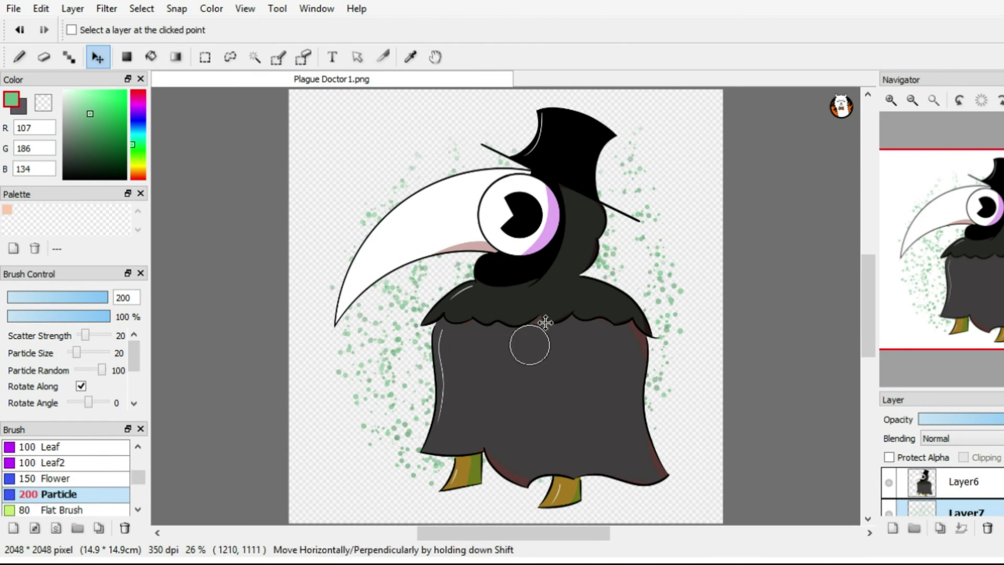
left_click_drag(589, 361, 585, 365)
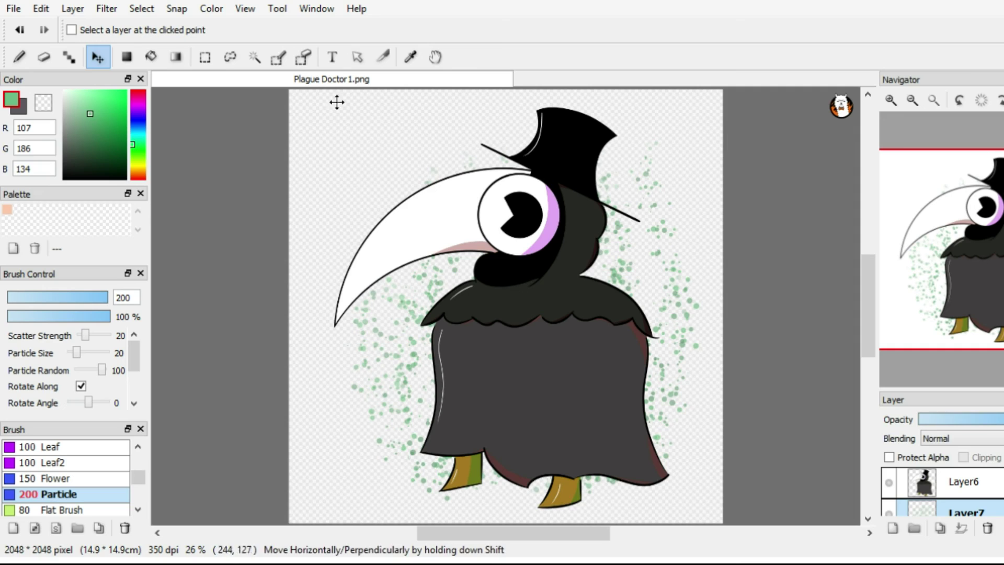
Scatter blue particles, RGB 107, 171, 186, among the green ones around the bird on Layer7.
left_click(137, 132)
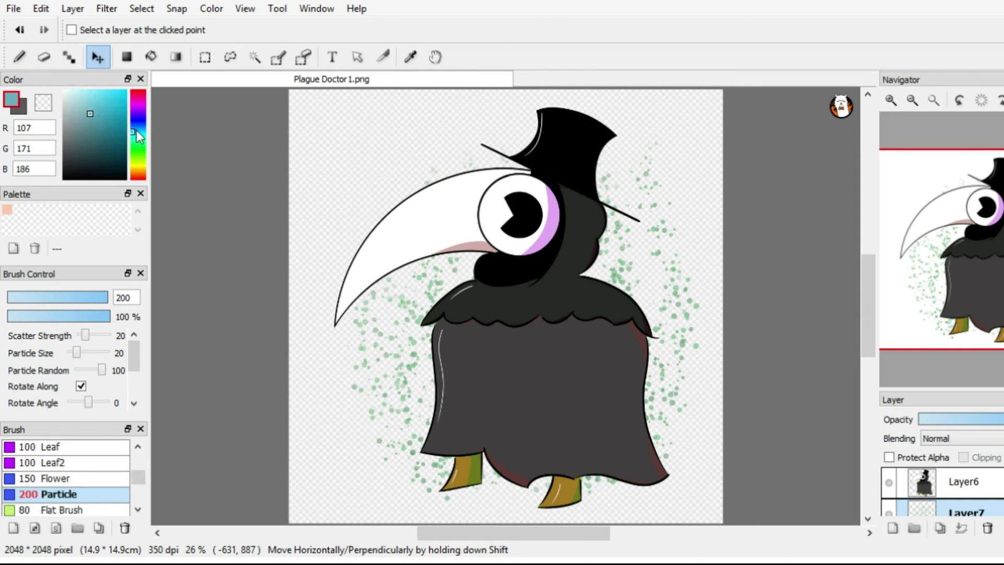
mouse_move(548, 357)
left_mouse_down()
mouse_move(574, 365)
mouse_move(419, 335)
mouse_move(487, 207)
mouse_move(610, 124)
mouse_move(659, 443)
mouse_move(459, 448)
left_mouse_up()
key("b")
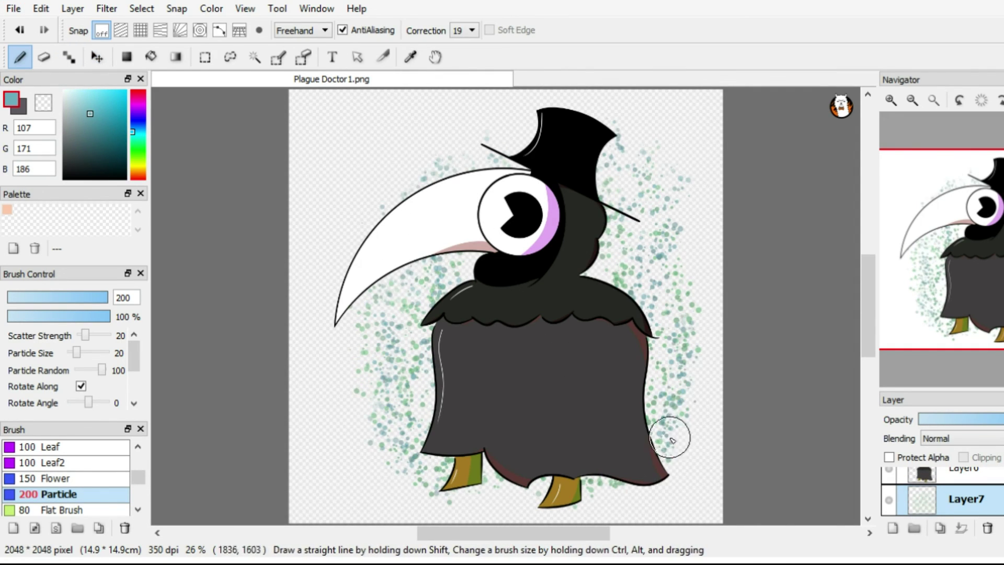
scroll(655, 288, "up", 5)
scroll(654, 285, "down", 5)
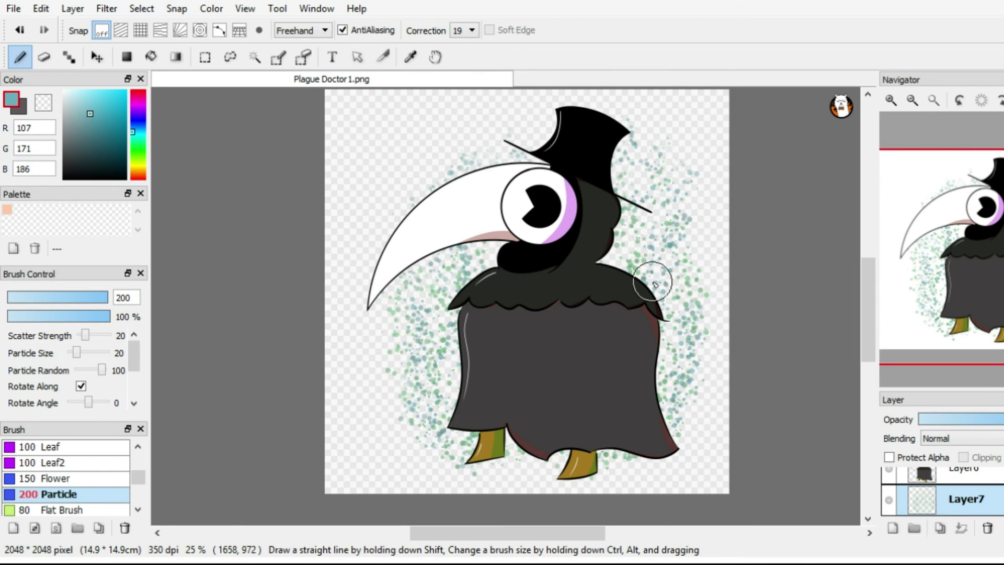
Try a white background on a new layer beneath the bird and particles, and undo the fill and the layer.
left_click(892, 528)
left_click(63, 90)
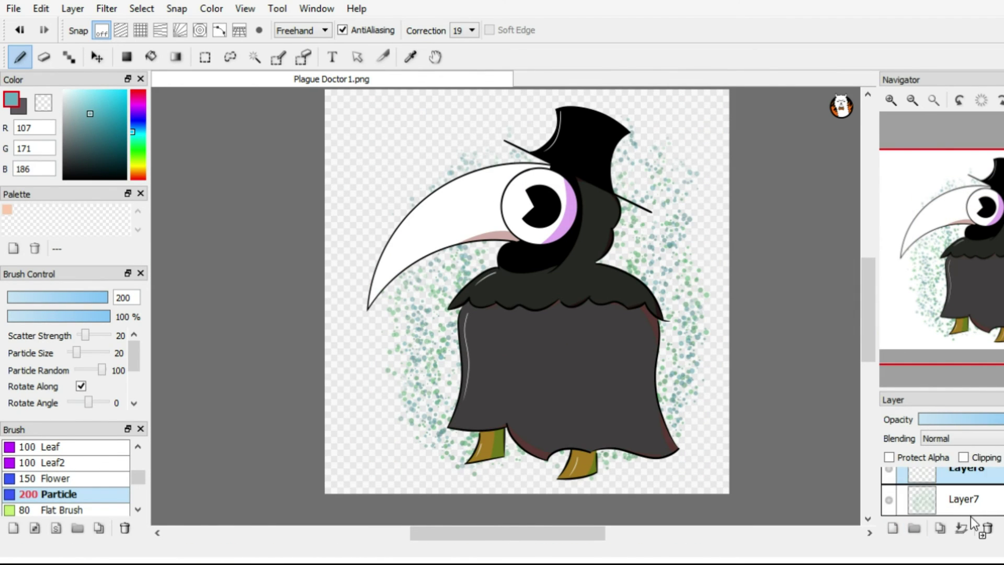
key("g")
left_click(433, 140)
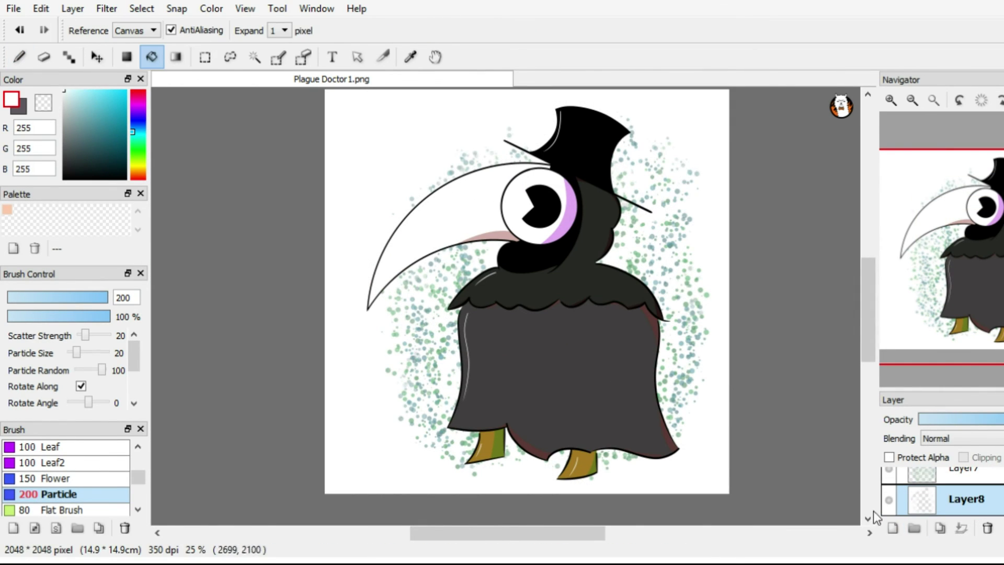
key("ctrl+z")
key("ctrl+z")
key("alt+Tab")
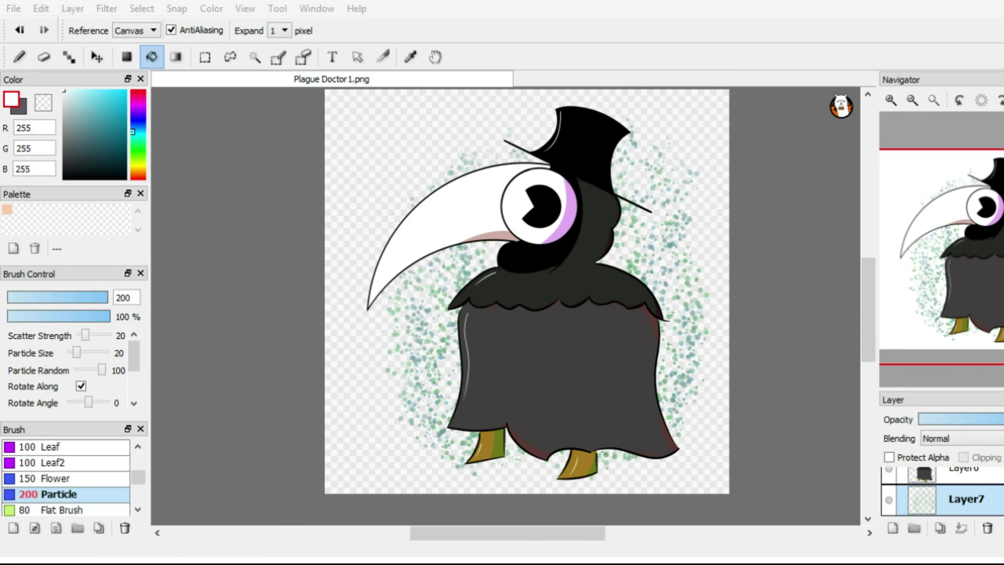